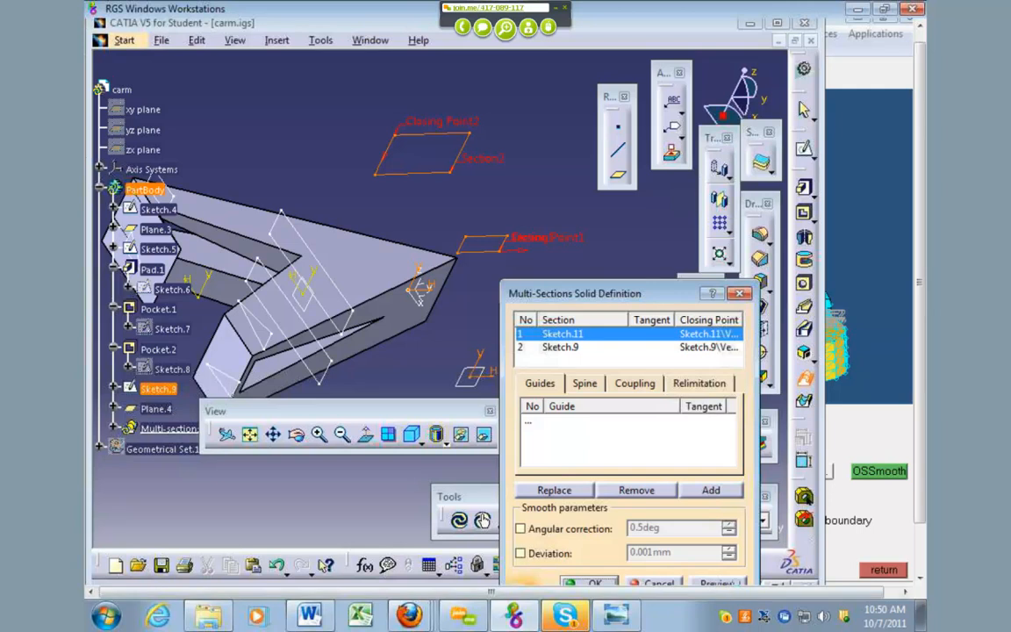
# Remove the current closing point of Section1 (Sketch.11) in the multi-sections solid and preview the resulting shape
pyautogui.click(594, 582)
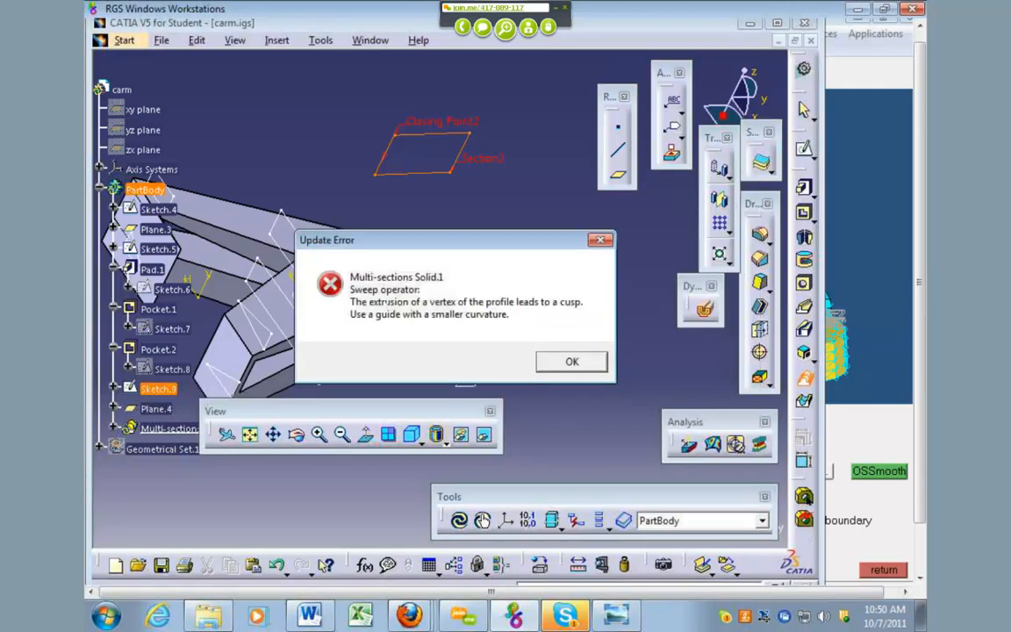
pyautogui.press('Return')
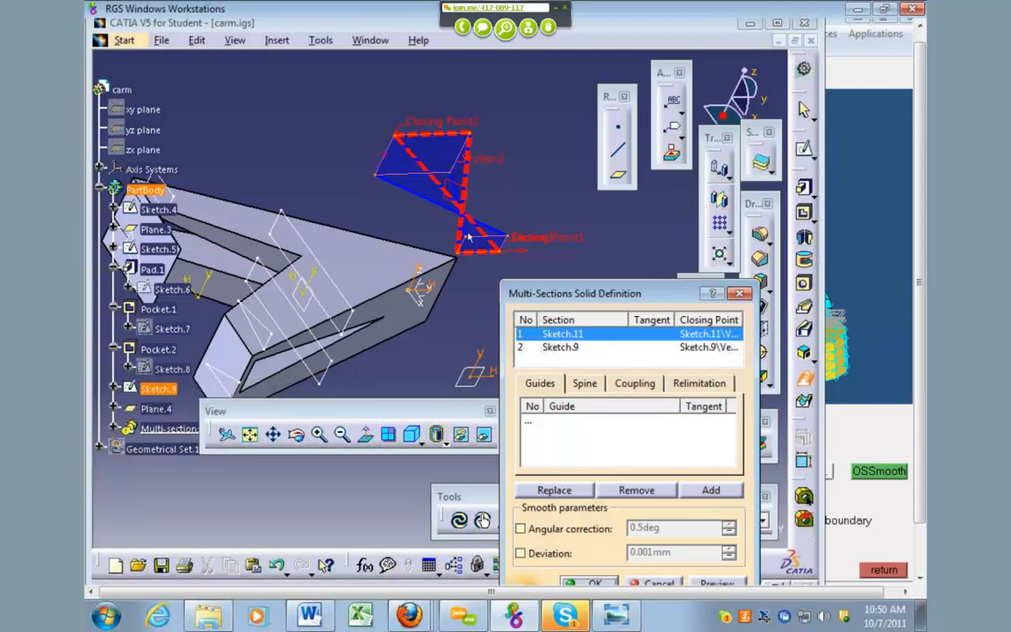
pyautogui.rightClick(561, 238)
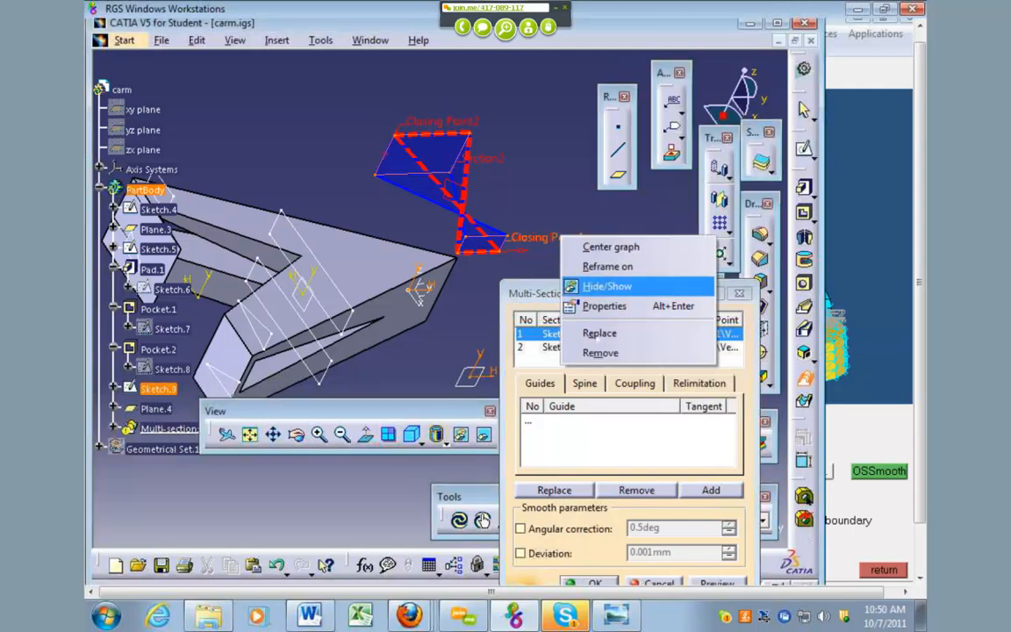
pyautogui.click(600, 352)
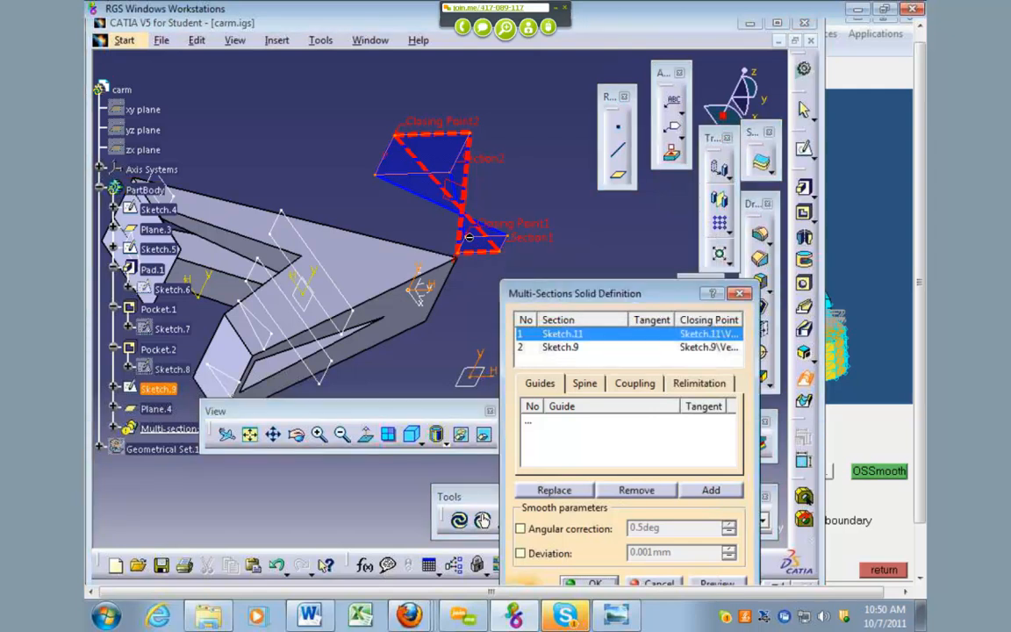
pyautogui.click(717, 583)
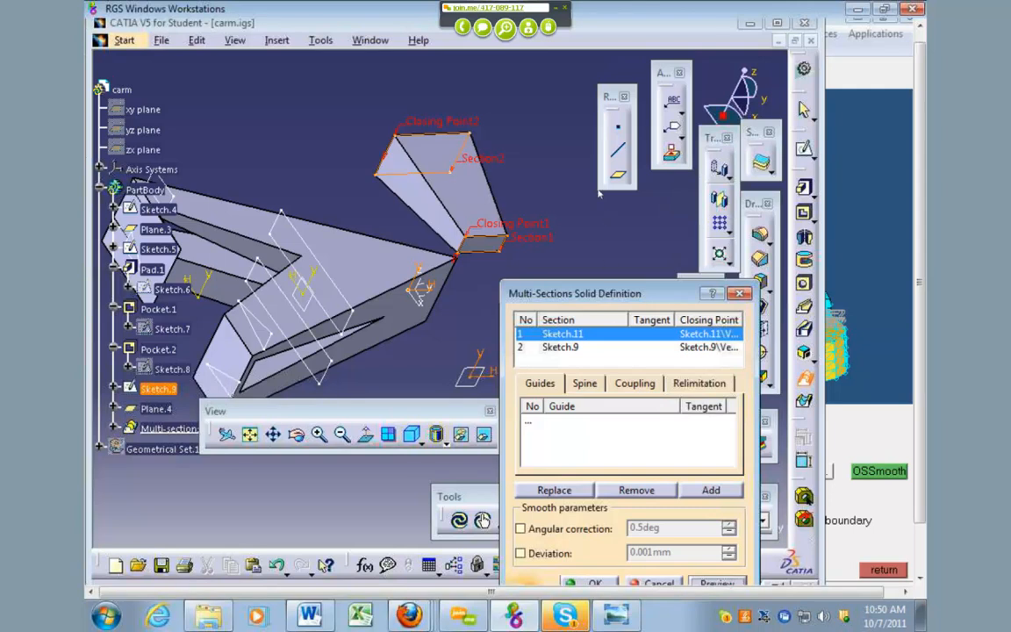
# Redefine the closing point of Section1 again, preview the multi-sections solid and accept its definition
pyautogui.rightClick(527, 225)
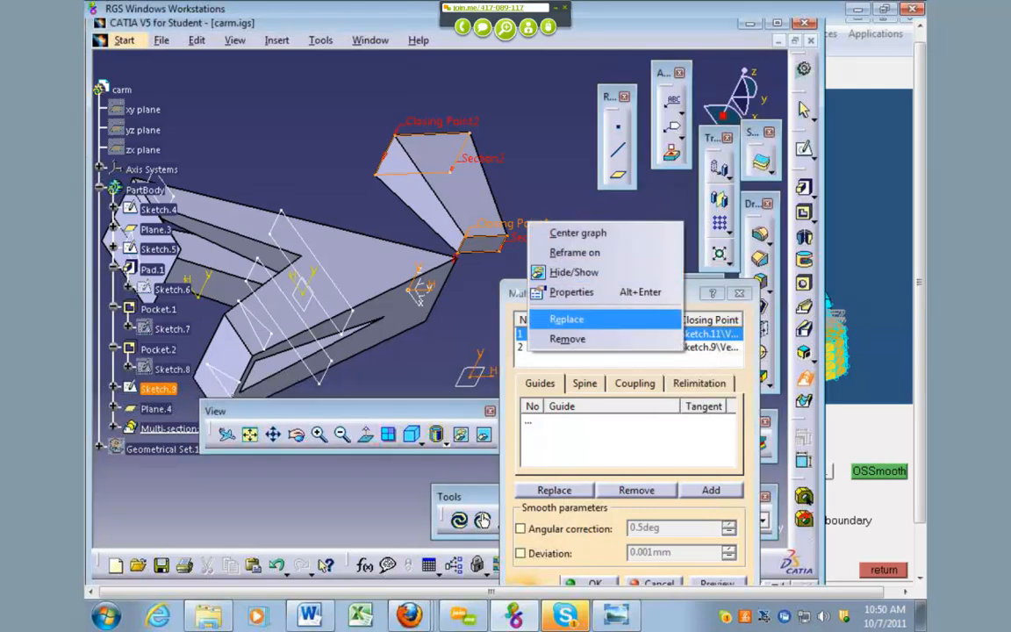
pyautogui.click(477, 272)
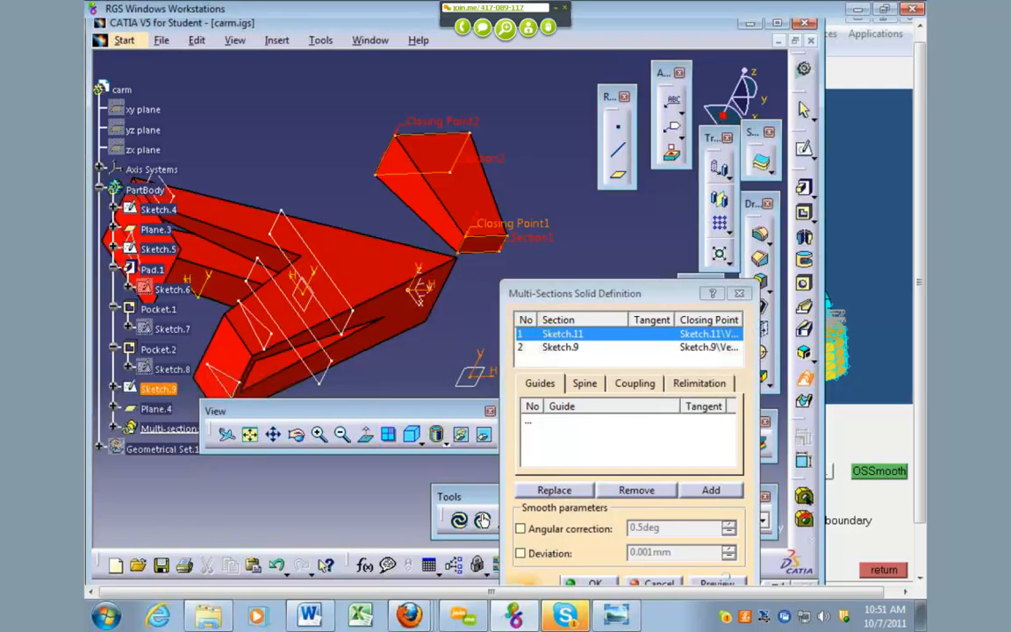
pyautogui.click(726, 580)
pyautogui.click(598, 583)
# Reopen the multi-sections solid, reverse Section1's closing direction so the loft is untwisted, and accept the definition
pyautogui.moveTo(491, 276); pyautogui.dragTo(481, 246, button='middle')
pyautogui.doubleClick(482, 246)
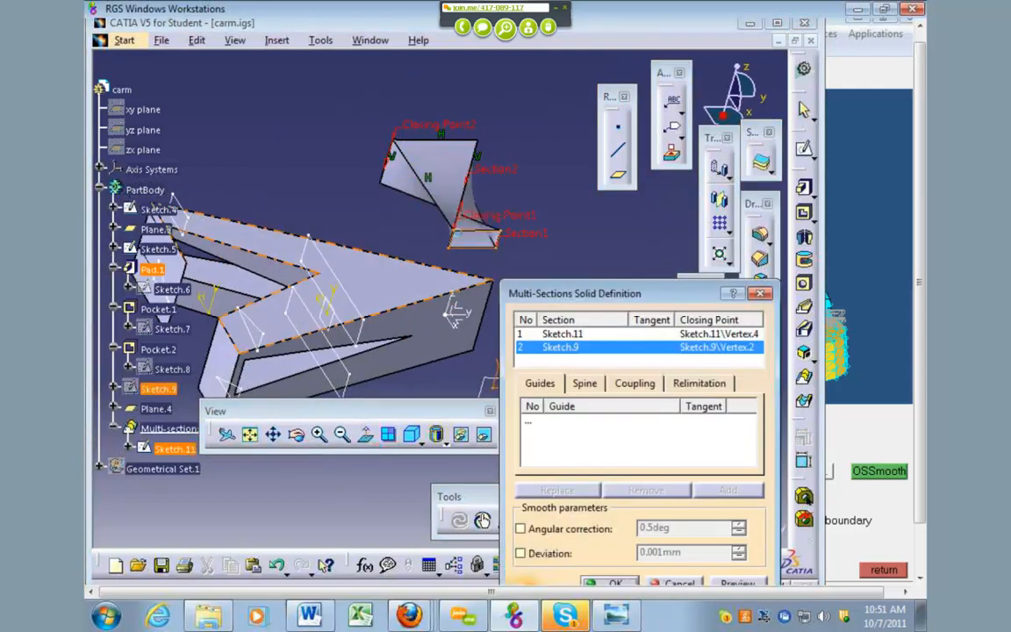
pyautogui.click(461, 212)
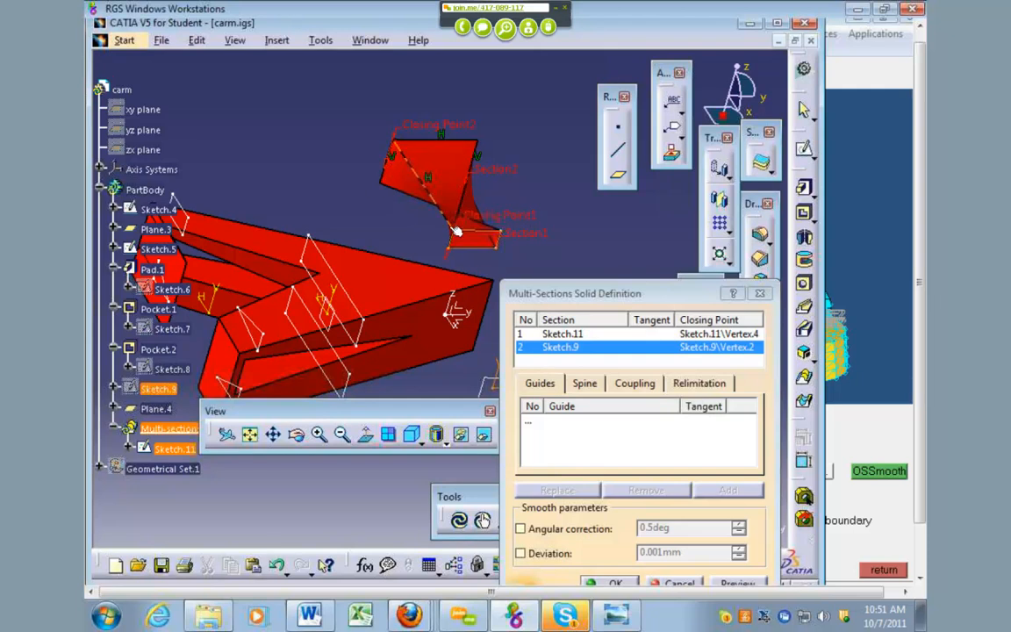
pyautogui.click(751, 581)
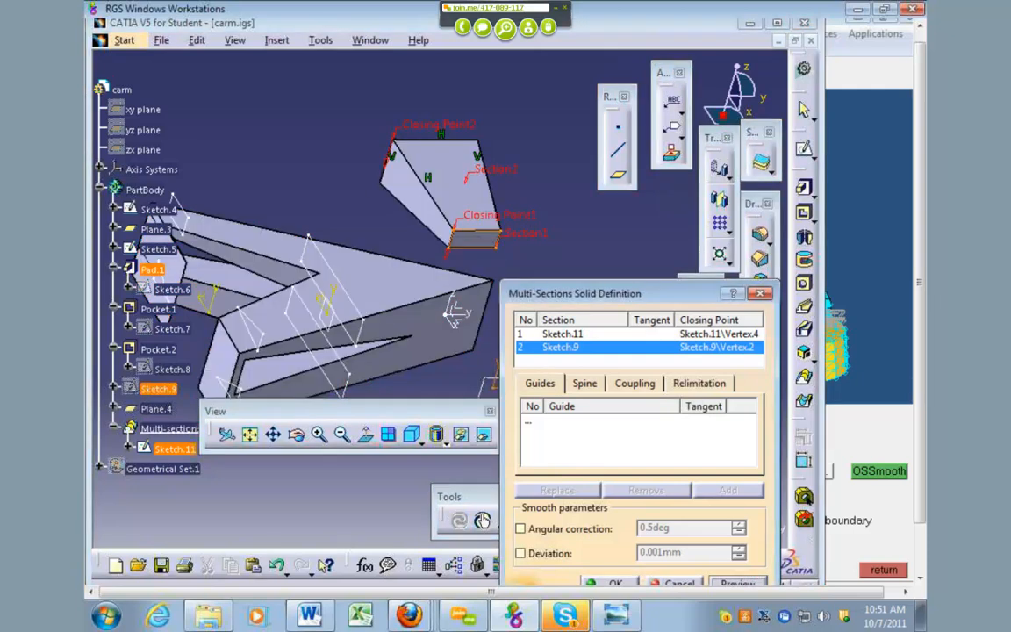
pyautogui.click(612, 582)
pyautogui.moveTo(580, 264); pyautogui.dragTo(586, 219, button='middle')
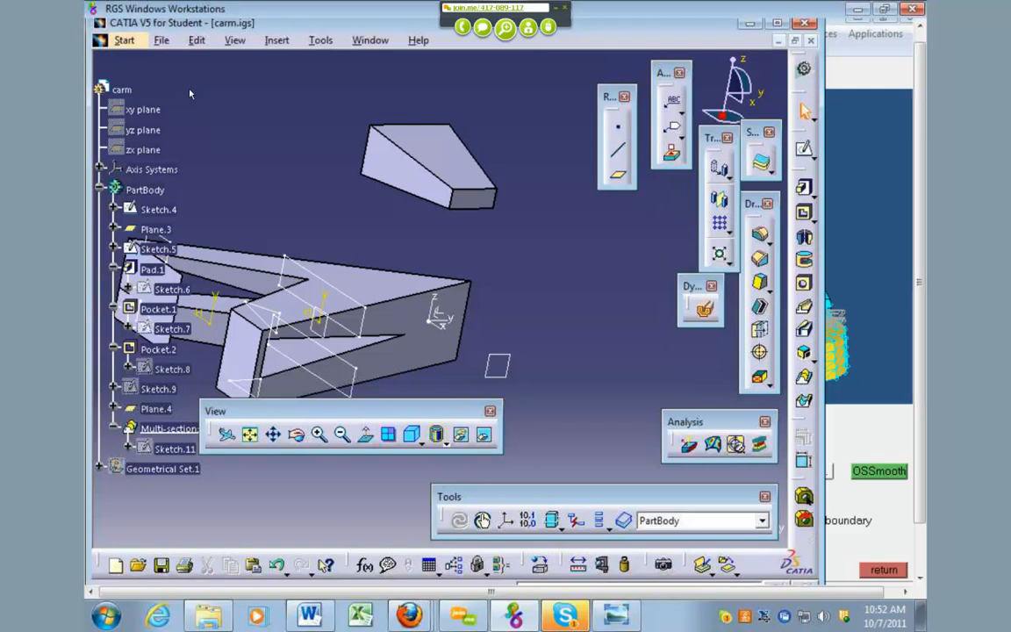
# Create a new document of type Product
pyautogui.click(162, 40)
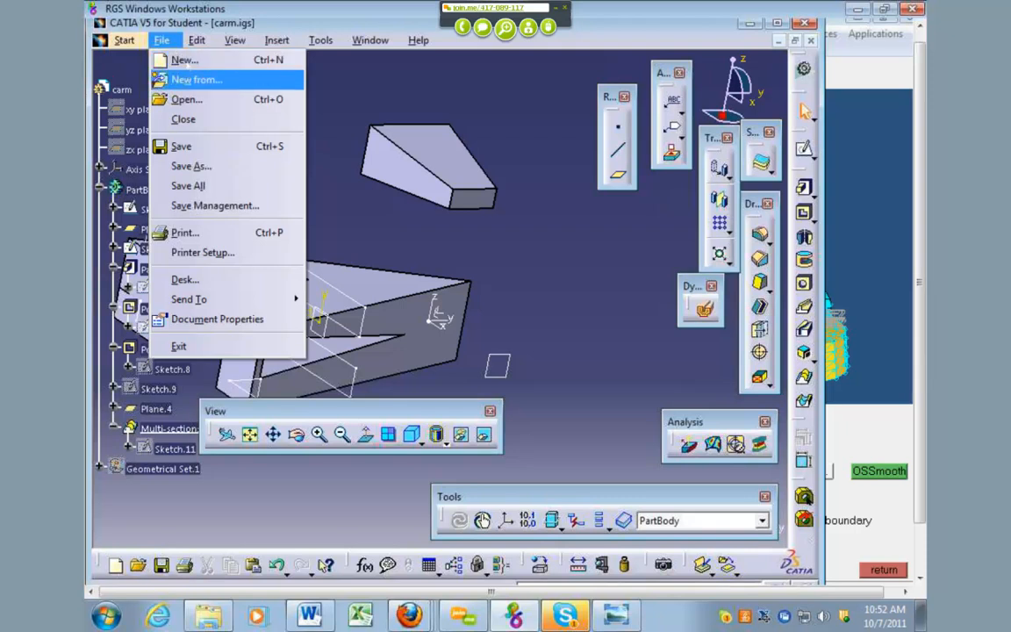
pyautogui.click(182, 59)
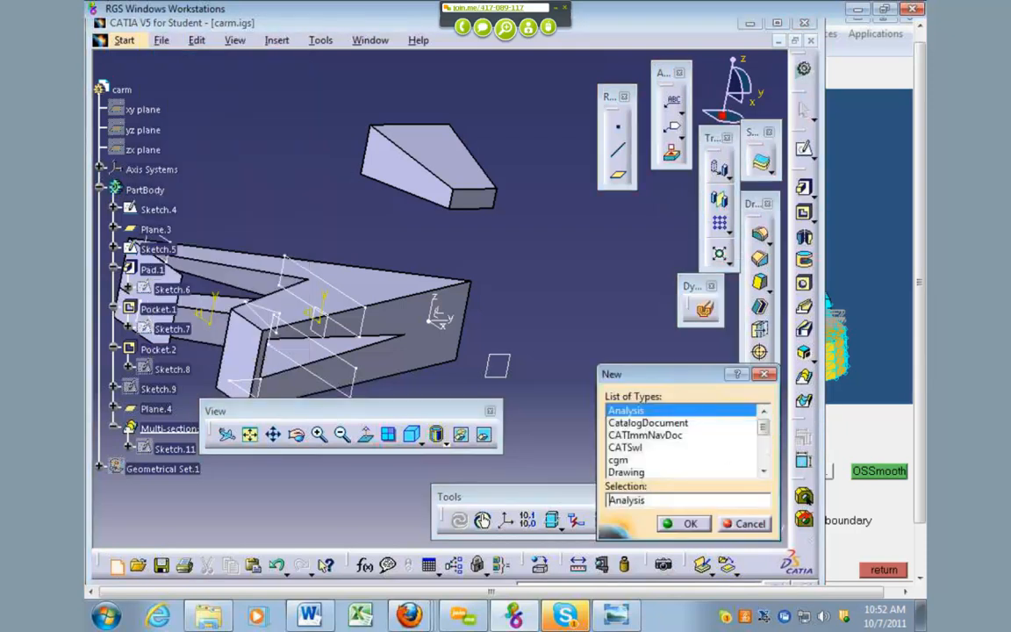
pyautogui.scroll(-3, 684, 440)
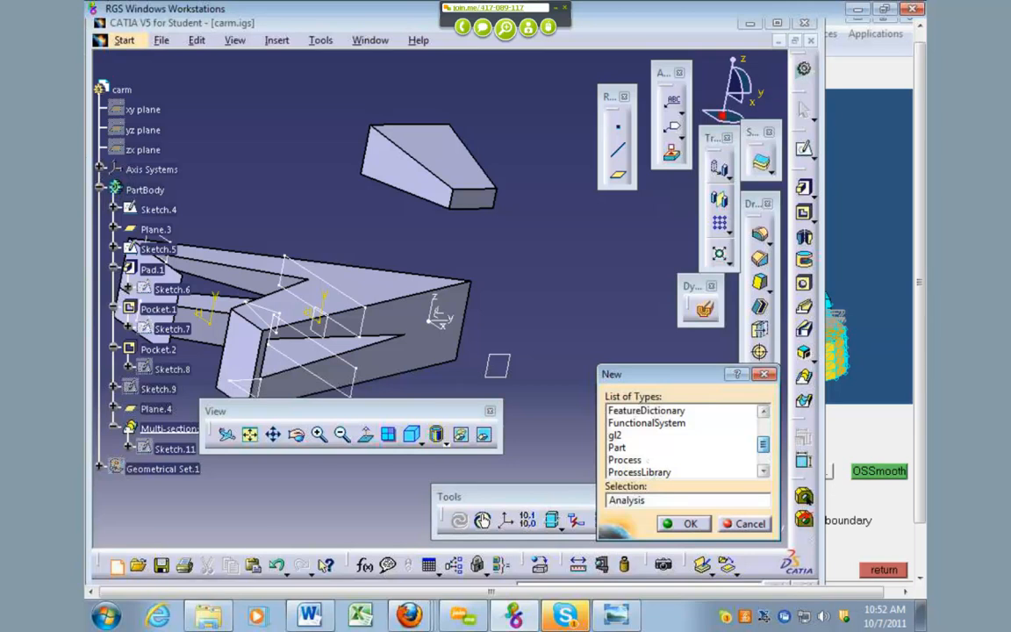
pyautogui.scroll(-1, 684, 440)
pyautogui.doubleClick(625, 472)
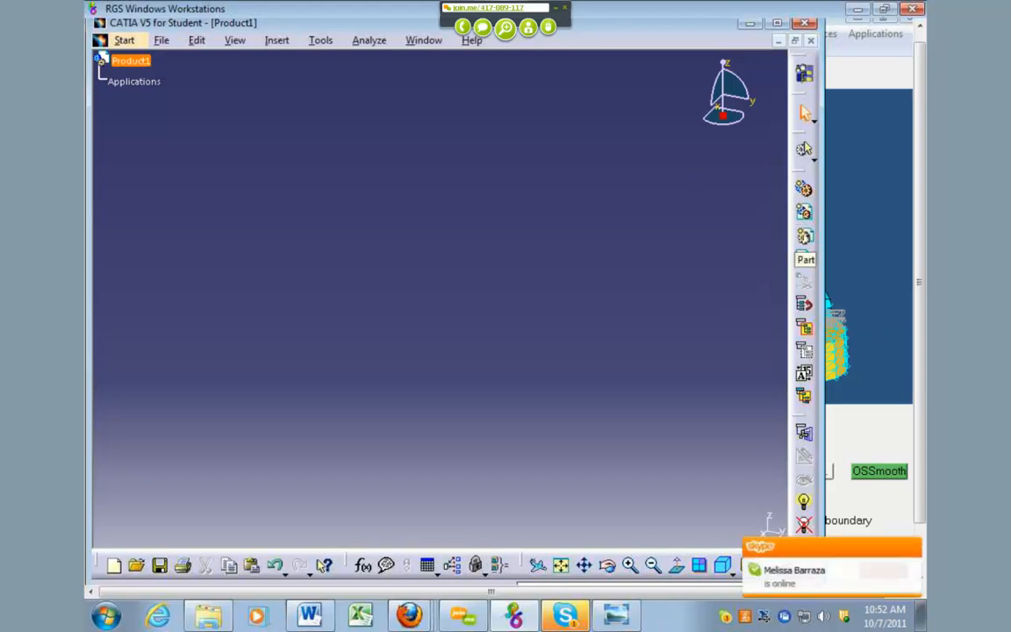
# Insert a new part into the product and open it for editing
pyautogui.click(804, 257)
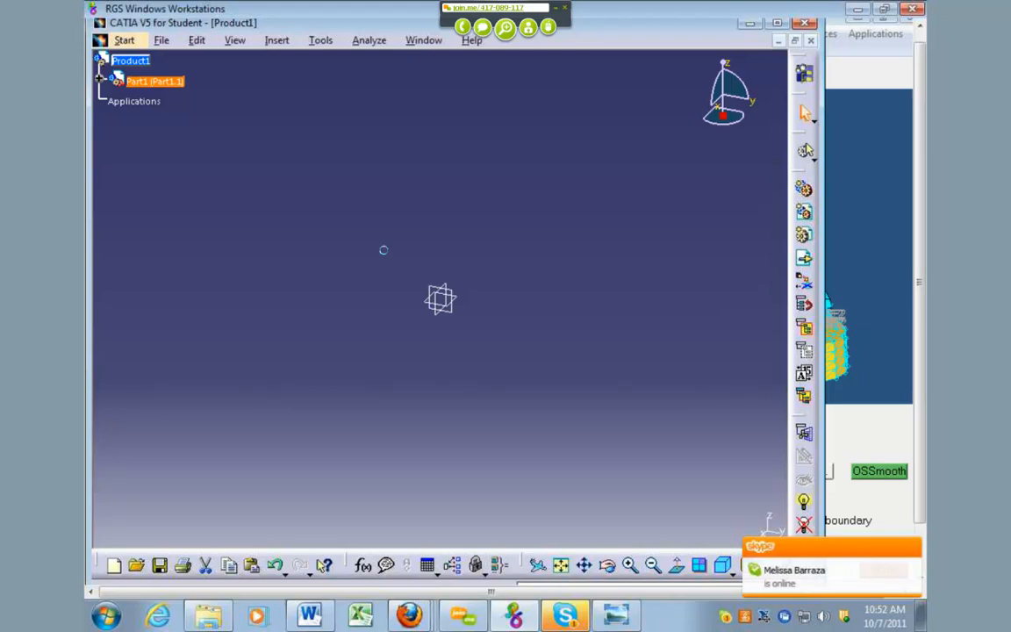
pyautogui.click(449, 297)
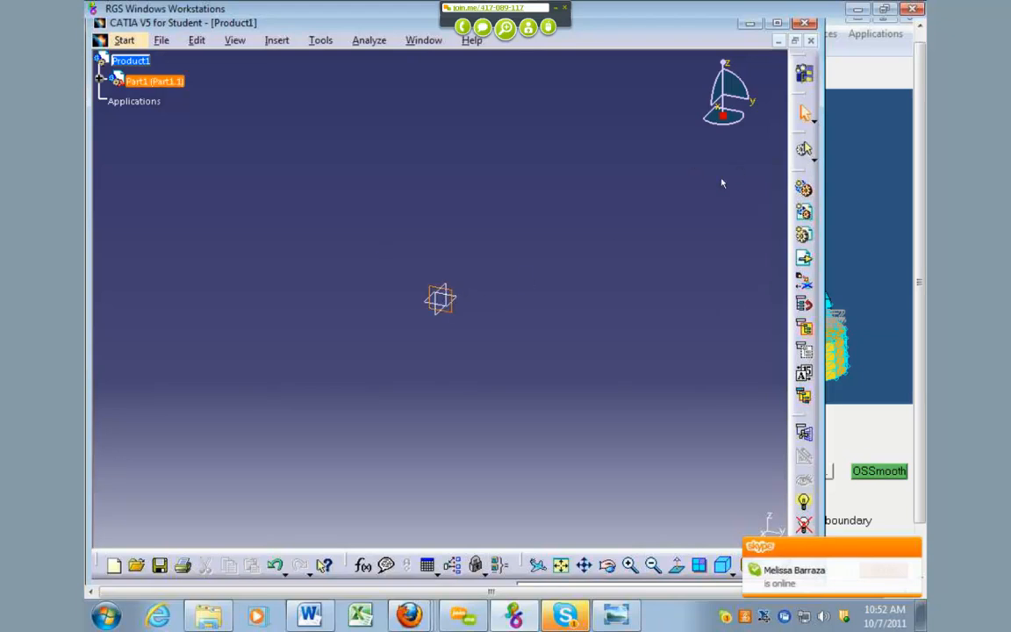
pyautogui.doubleClick(158, 83)
pyautogui.click(451, 292)
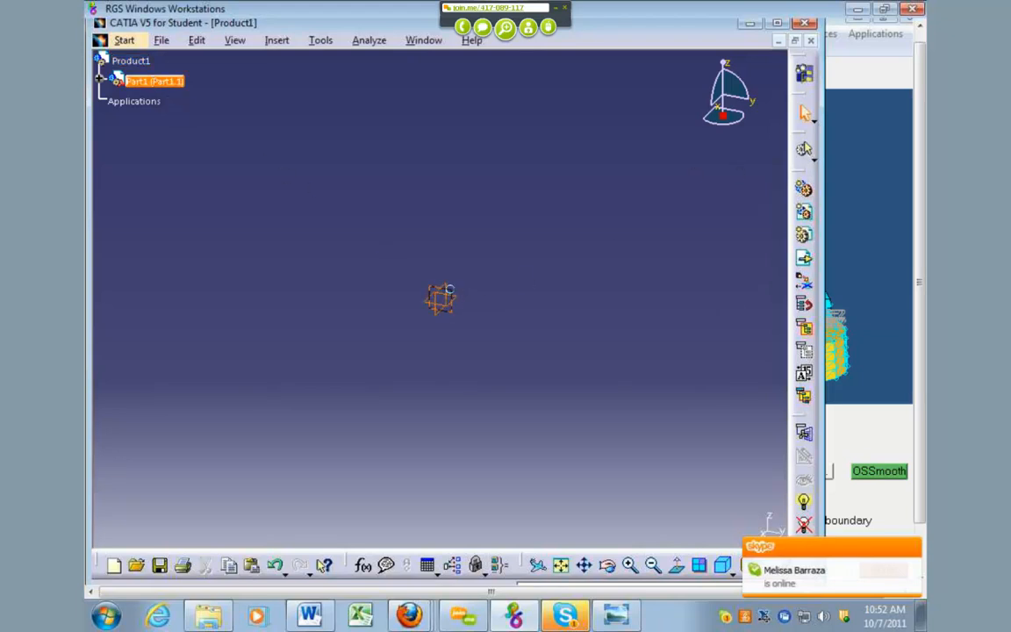
pyautogui.click(99, 79)
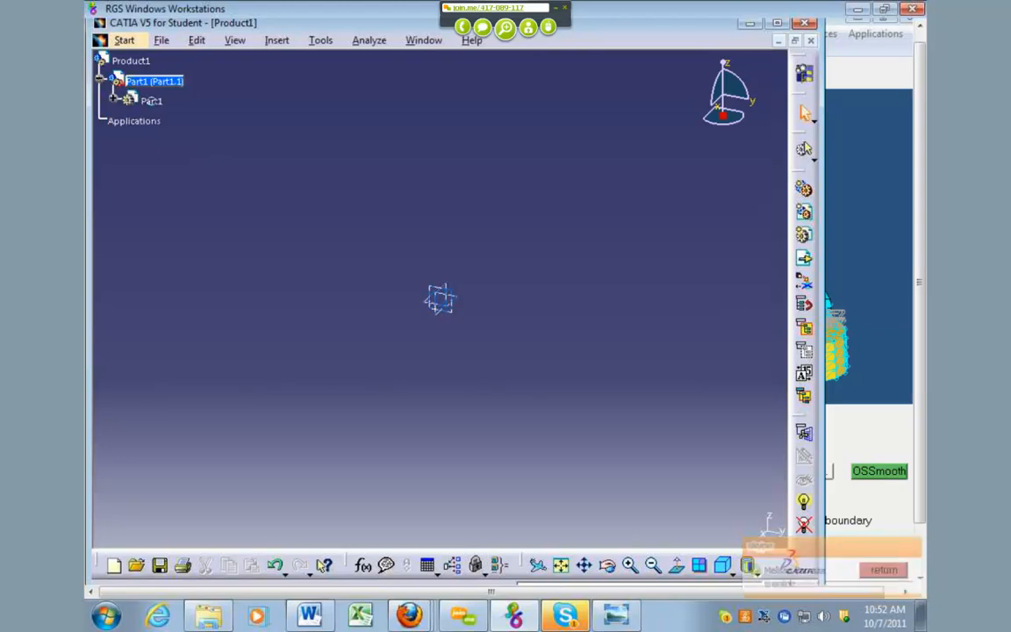
pyautogui.doubleClick(155, 102)
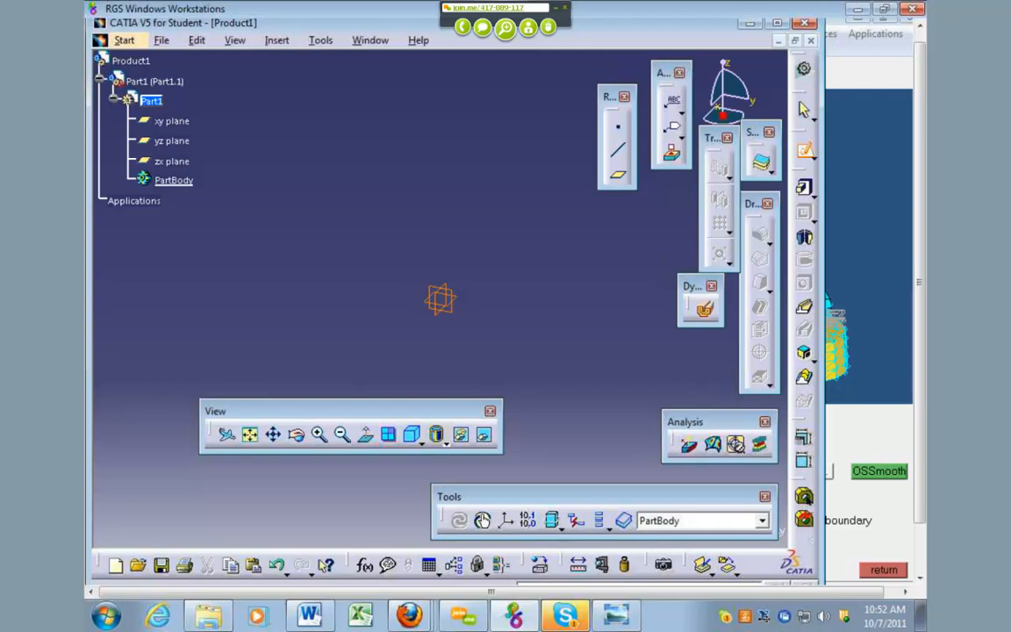
# Sketch a horizontal line from the origin on the new part's yz plane, exit the sketch and reactivate the product
pyautogui.click(458, 293)
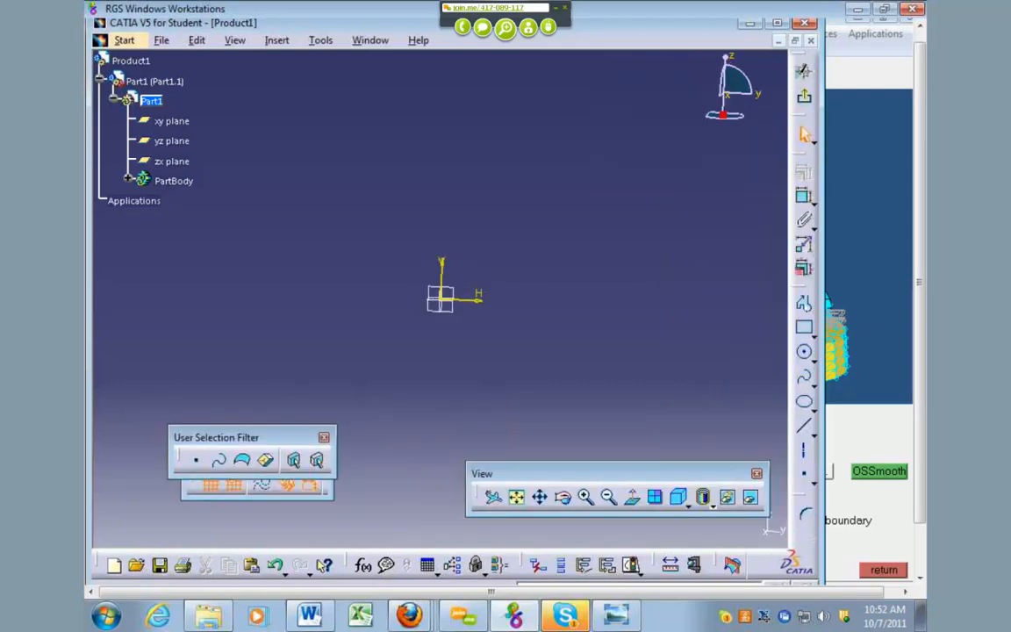
pyautogui.click(441, 300)
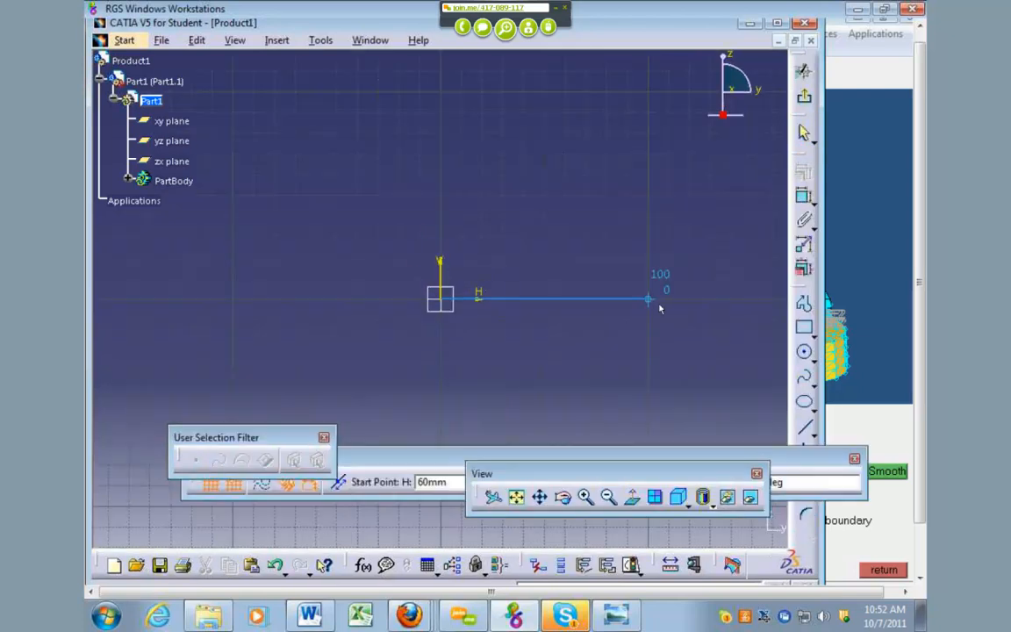
pyautogui.click(649, 299)
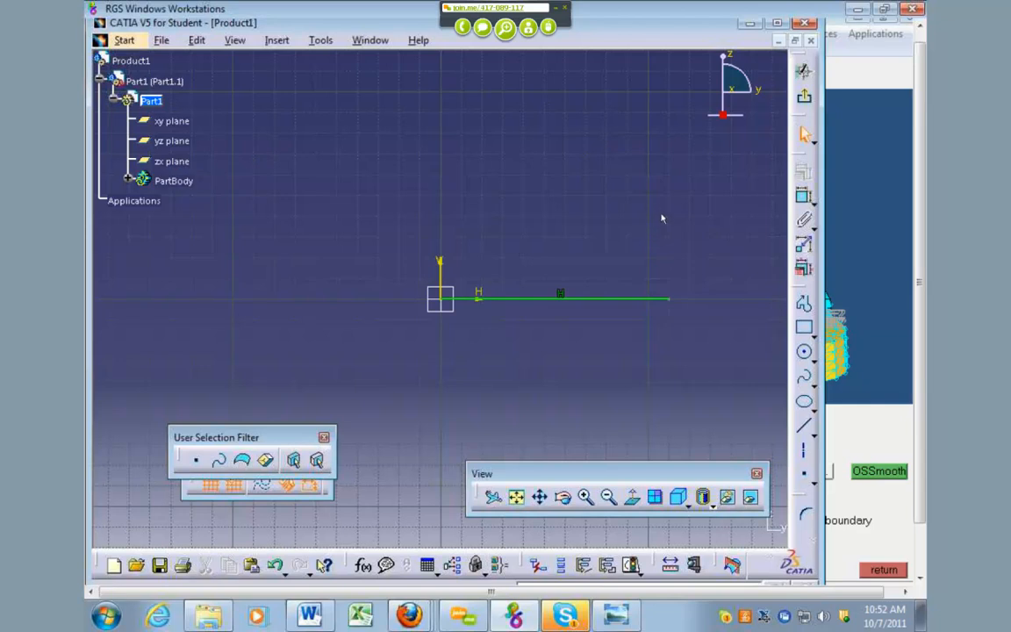
pyautogui.moveTo(641, 232); pyautogui.dragTo(546, 300, button='middle')
pyautogui.click(804, 95)
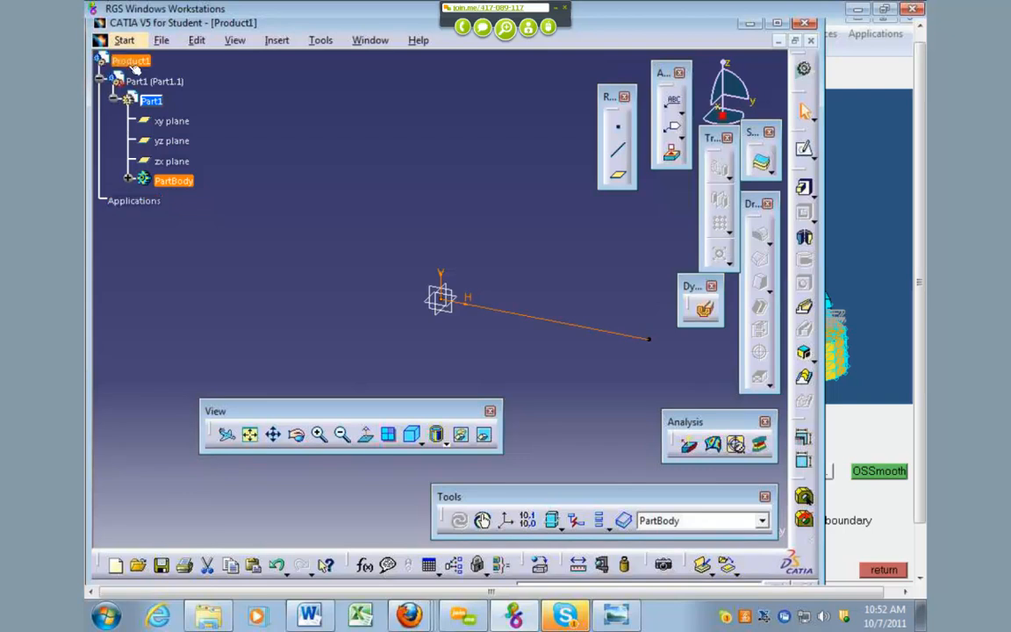
pyautogui.doubleClick(132, 62)
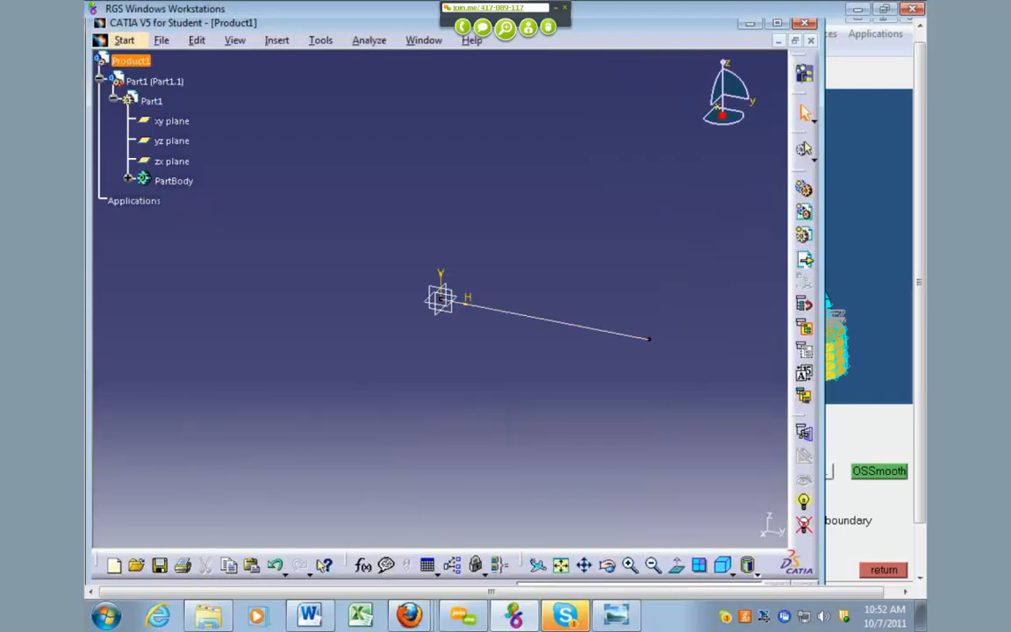
pyautogui.click(803, 277)
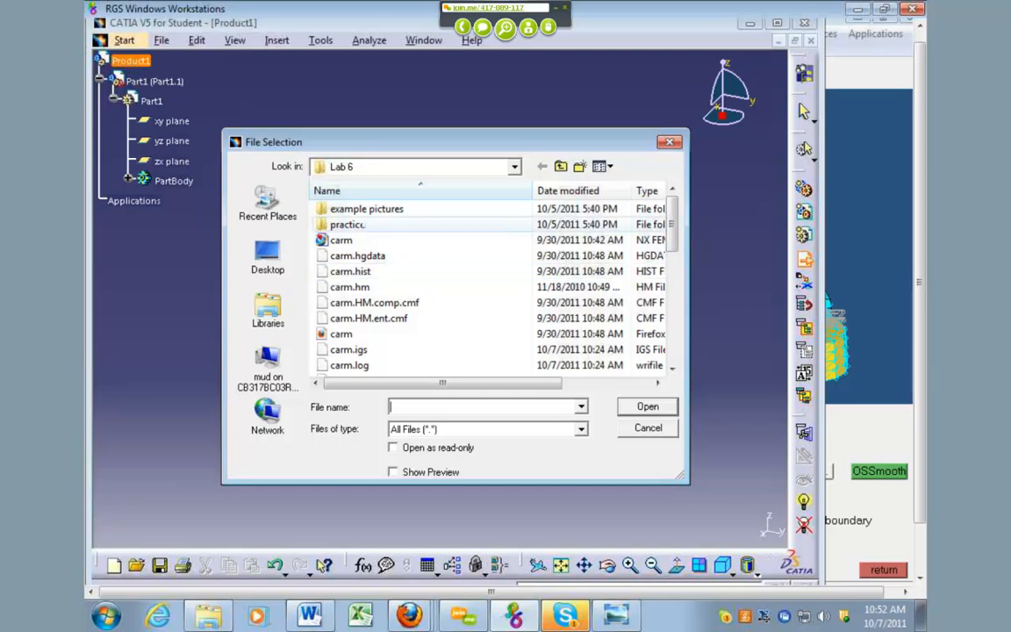
pyautogui.moveTo(673, 222); pyautogui.dragTo(673, 320)
pyautogui.click(648, 428)
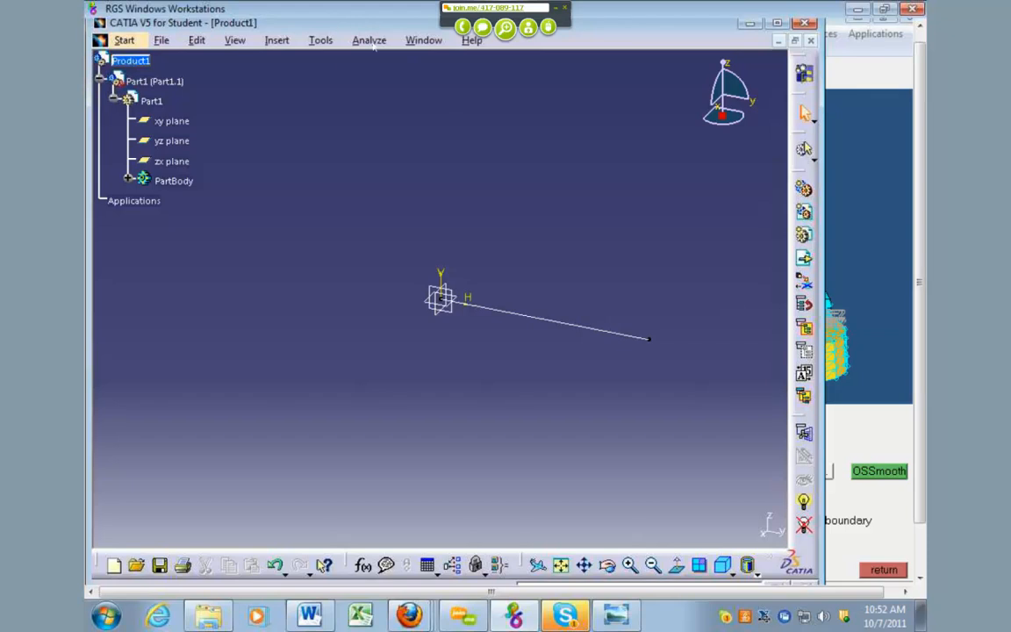
pyautogui.click(365, 41)
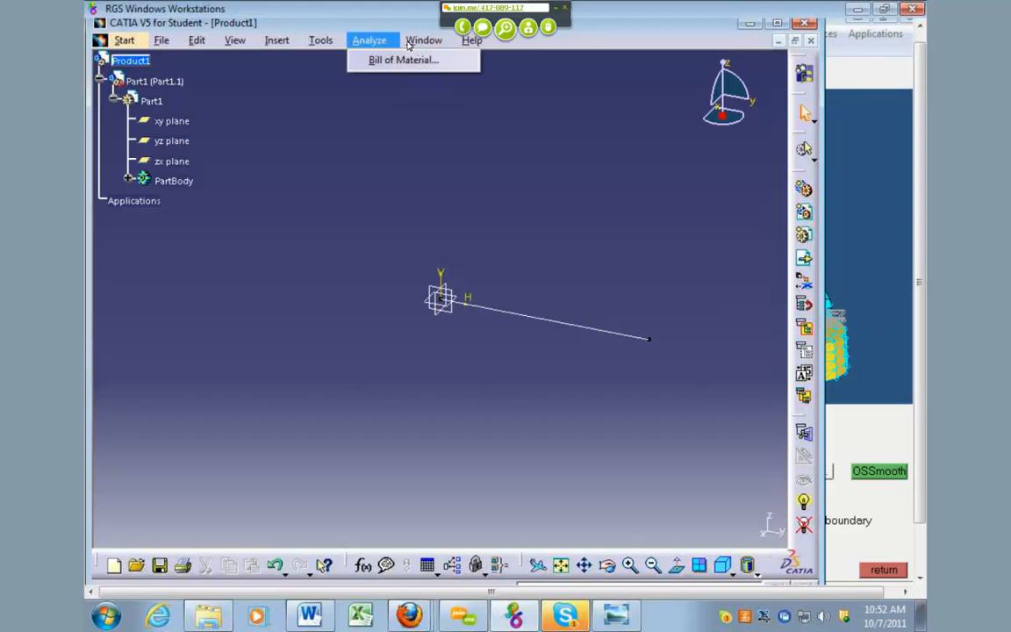
pyautogui.click(610, 124)
# Switch to the open carm.igs document
pyautogui.moveTo(671, 29); pyautogui.dragTo(675, 72)
pyautogui.click(425, 90)
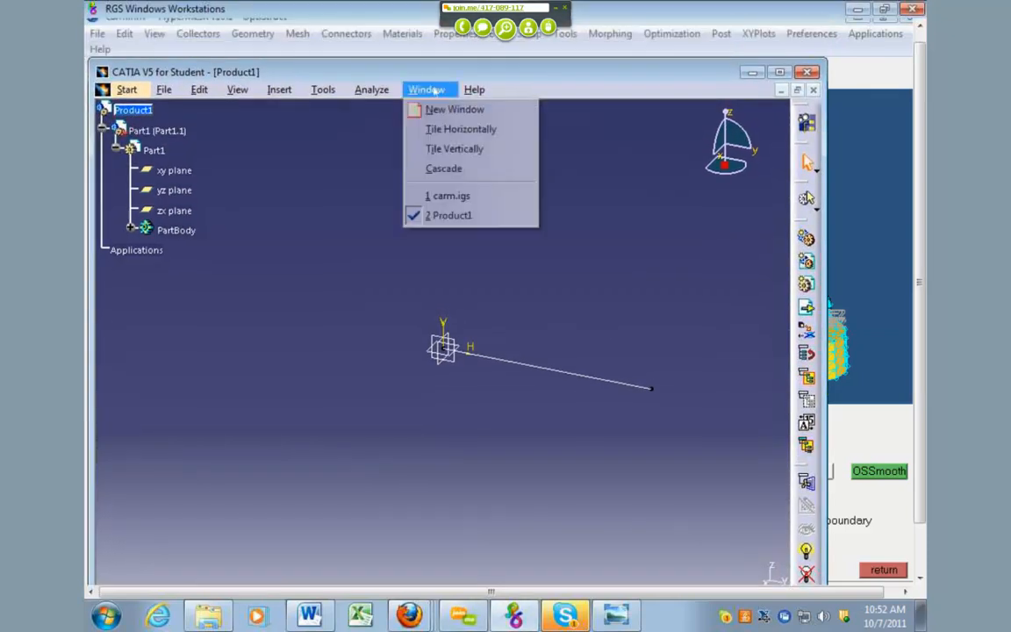
pyautogui.click(437, 190)
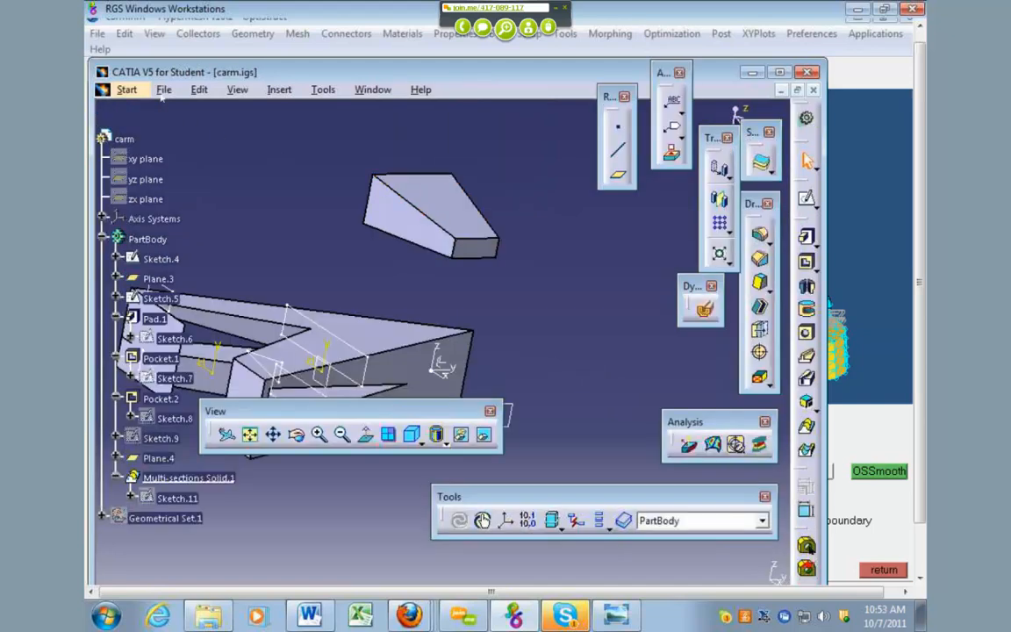
# Save the open carm.igs document as a CATPart named carm in the CATIA folder of the group directory
pyautogui.click(164, 90)
pyautogui.click(191, 214)
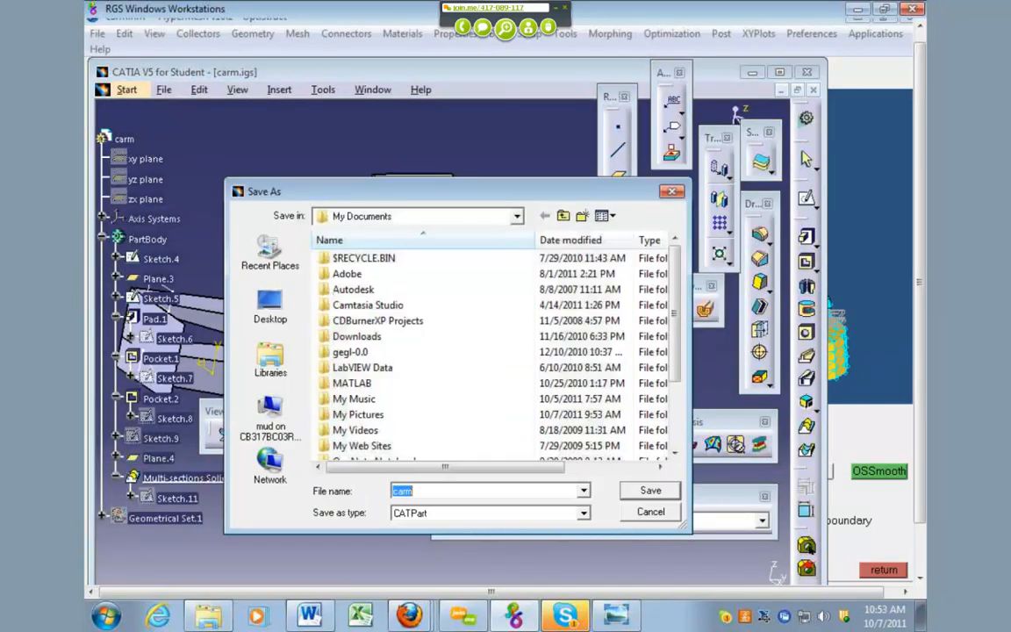
pyautogui.click(269, 412)
pyautogui.doubleClick(360, 266)
pyautogui.scroll(-12, 492, 351)
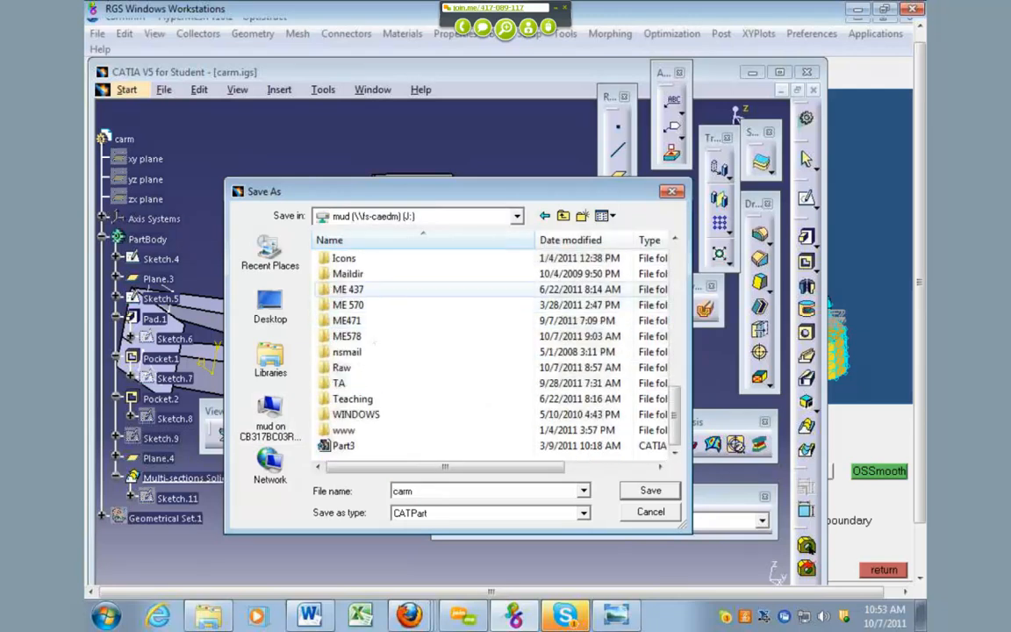
pyautogui.scroll(1, 351, 273)
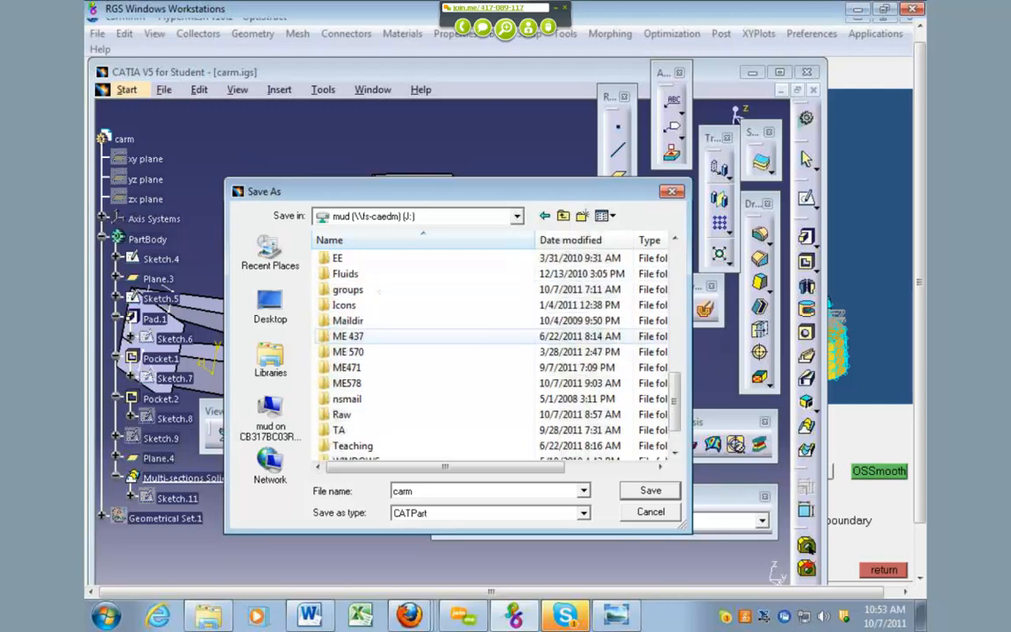
pyautogui.doubleClick(349, 288)
pyautogui.click(350, 274)
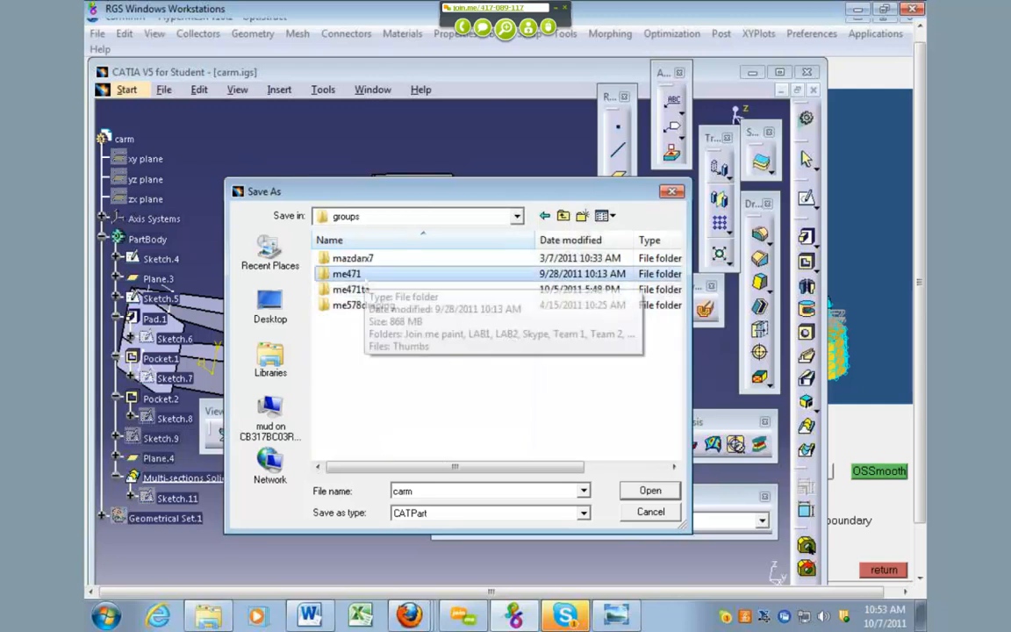
pyautogui.doubleClick(350, 273)
pyautogui.doubleClick(344, 287)
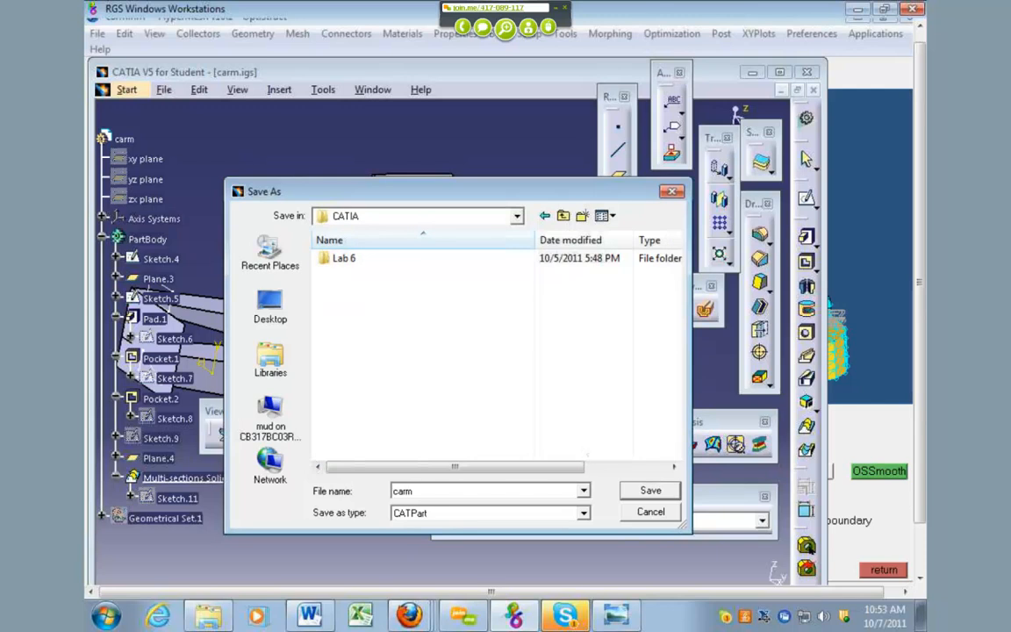
pyautogui.press('Return')
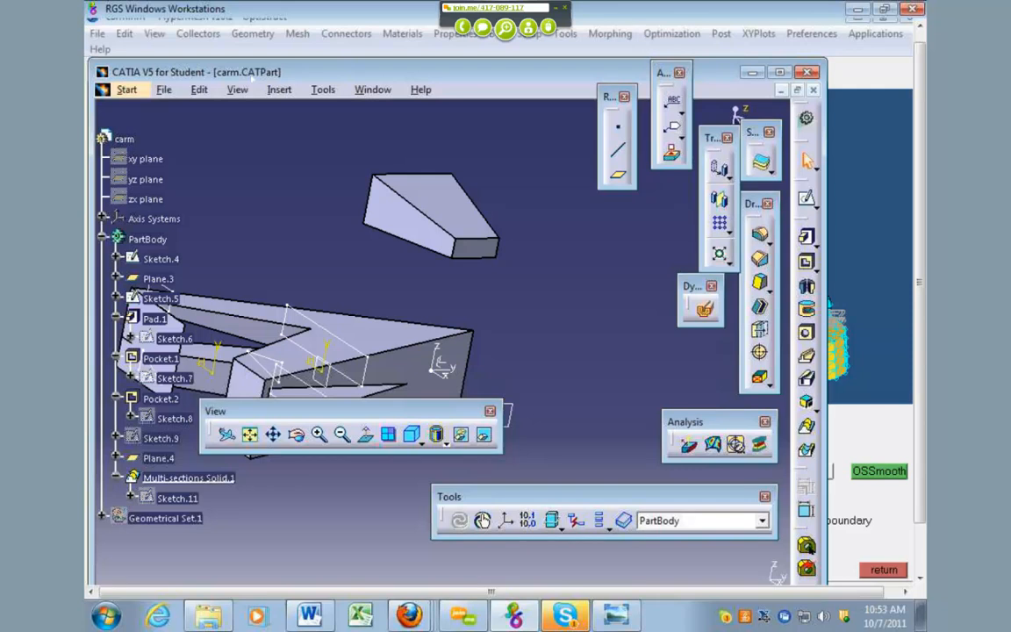
# Switch to the Product1 document and check the Infrastructure section of the program options
pyautogui.click(371, 89)
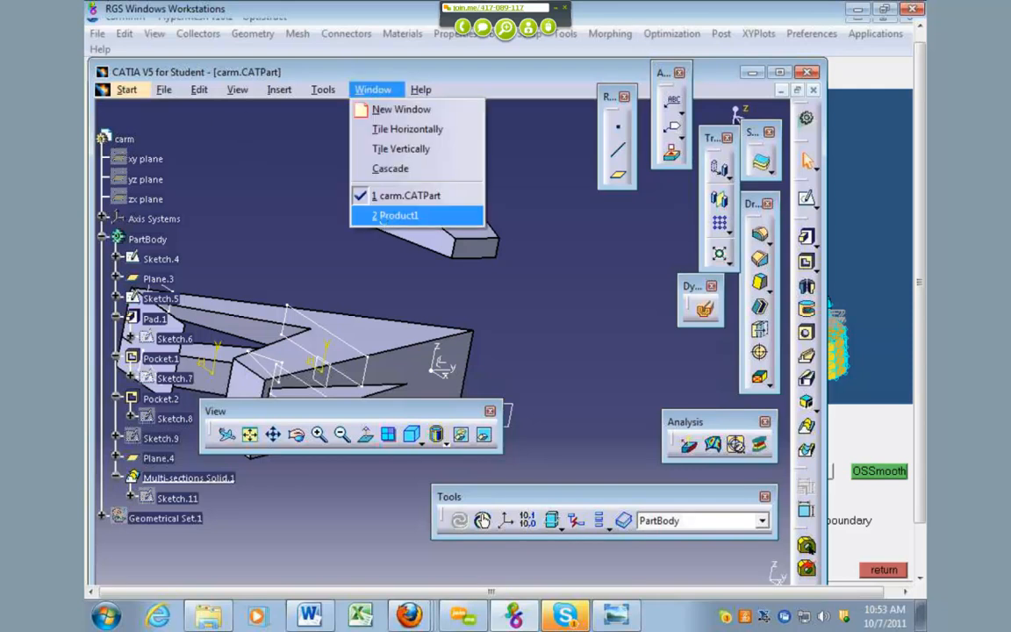
pyautogui.click(395, 214)
pyautogui.click(160, 89)
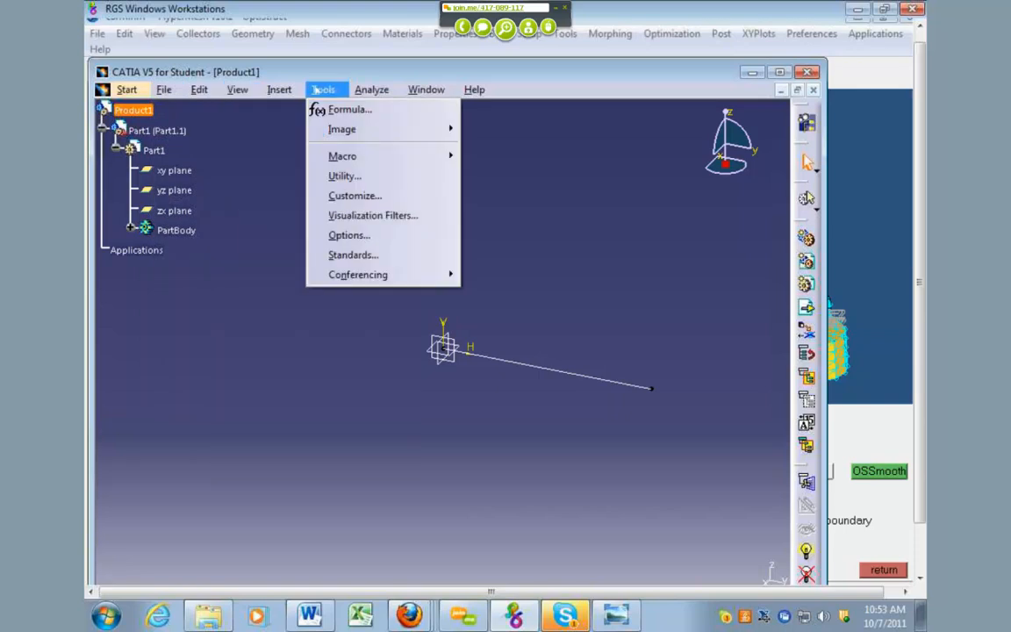
pyautogui.click(316, 90)
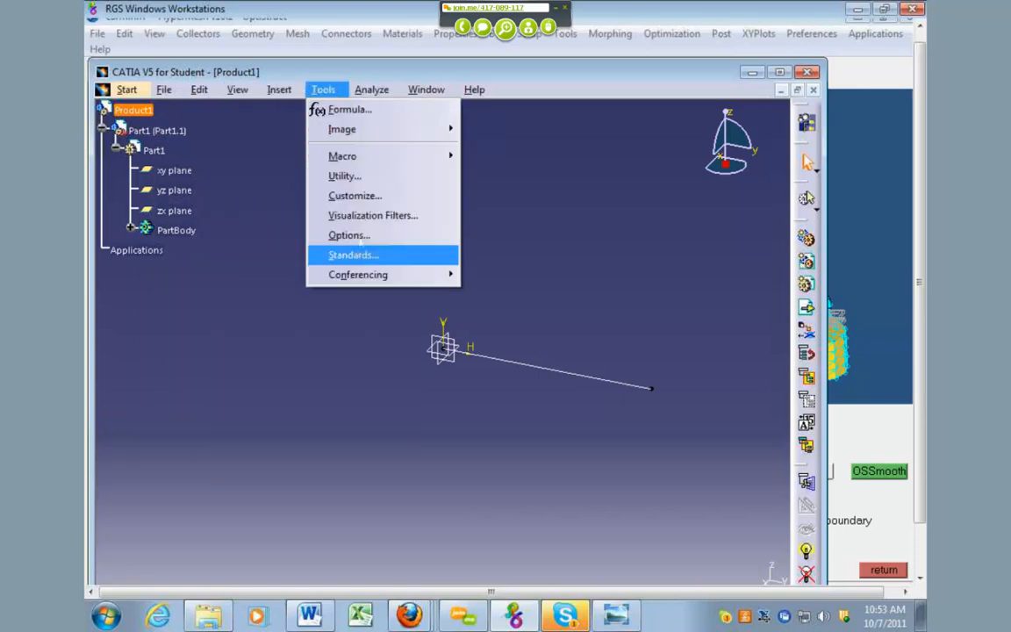
pyautogui.click(349, 235)
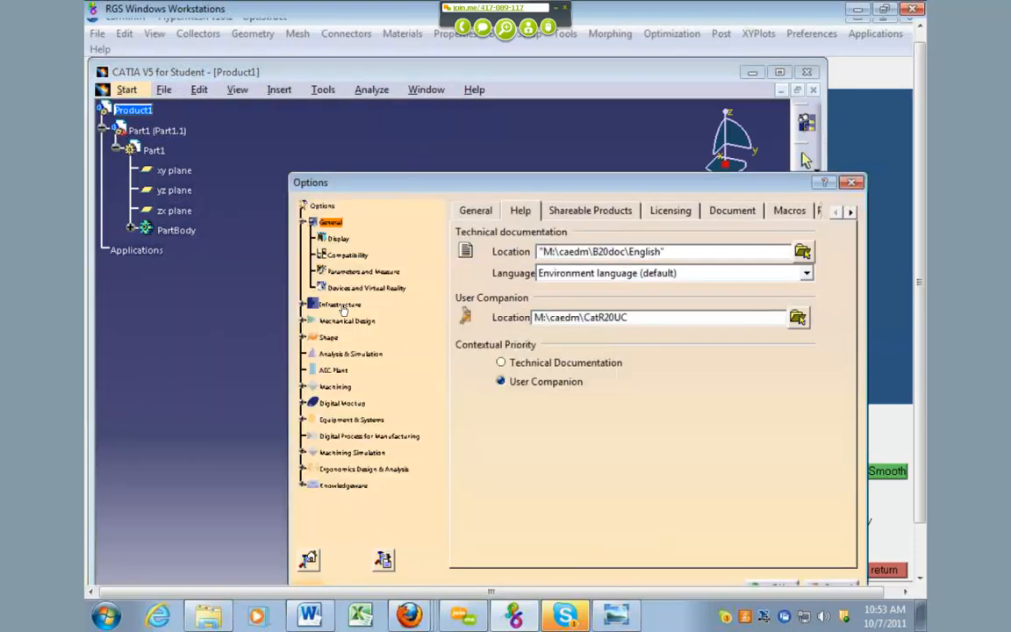
pyautogui.click(339, 307)
pyautogui.click(361, 403)
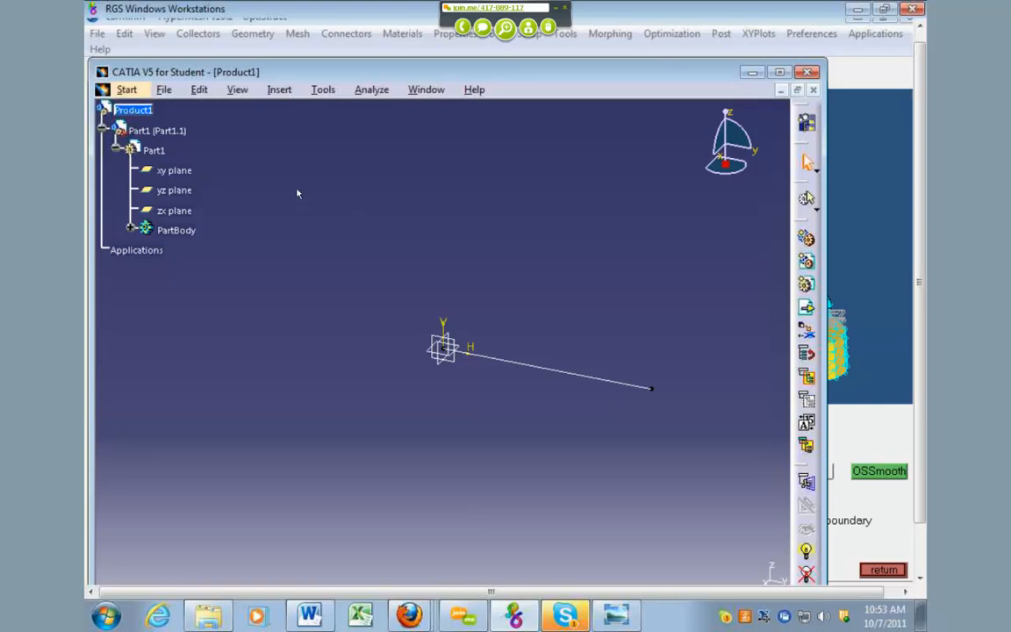
# Insert the saved carm CATPart into Product1 as an existing component
pyautogui.click(141, 111)
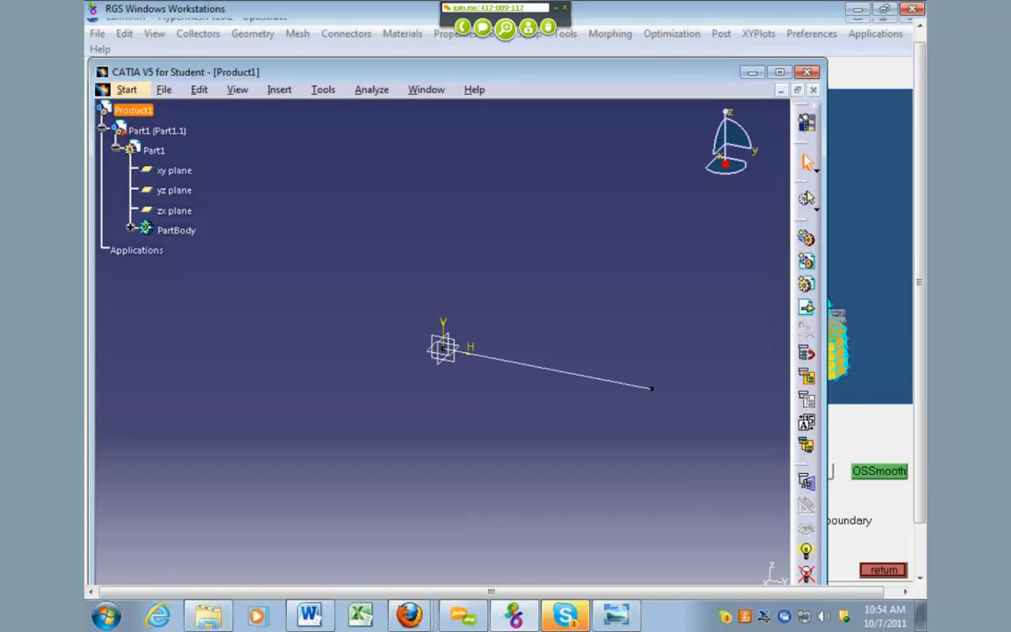
pyautogui.click(806, 308)
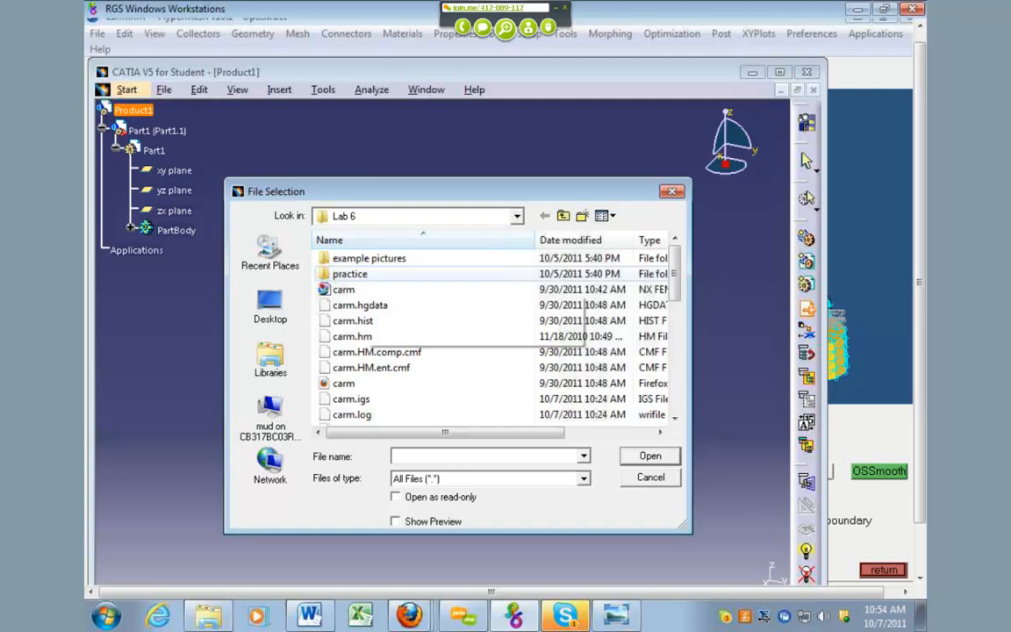
pyautogui.click(564, 216)
pyautogui.doubleClick(346, 289)
pyautogui.click(344, 274)
pyautogui.doubleClick(345, 274)
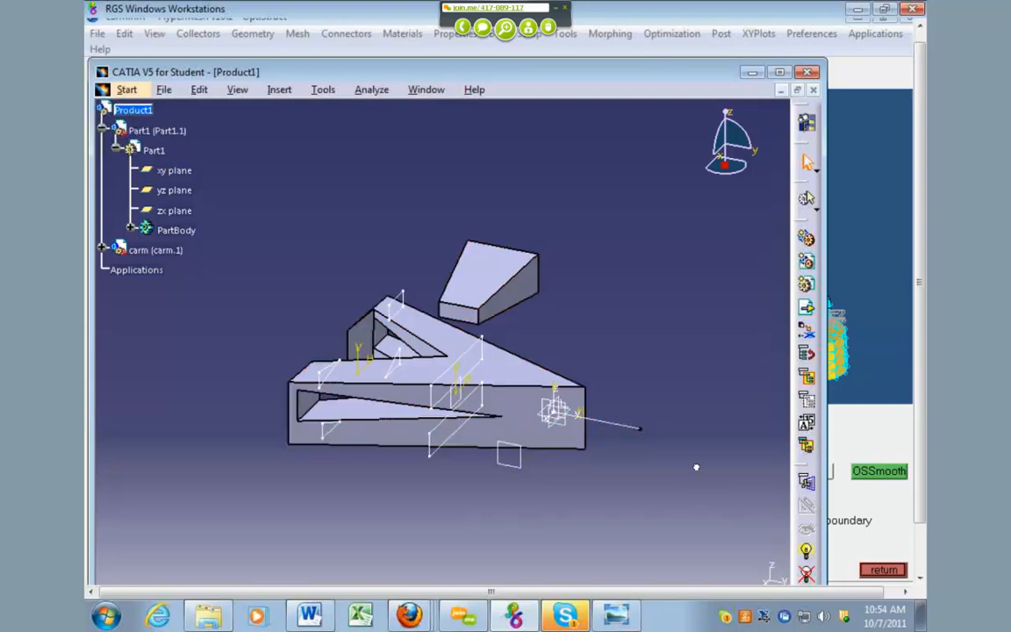
# Activate the inserted carm part for editing within the product and expand its PartBody in the tree
pyautogui.scroll(-3, 695, 465)
pyautogui.moveTo(925, 449); pyautogui.dragTo(921, 485)
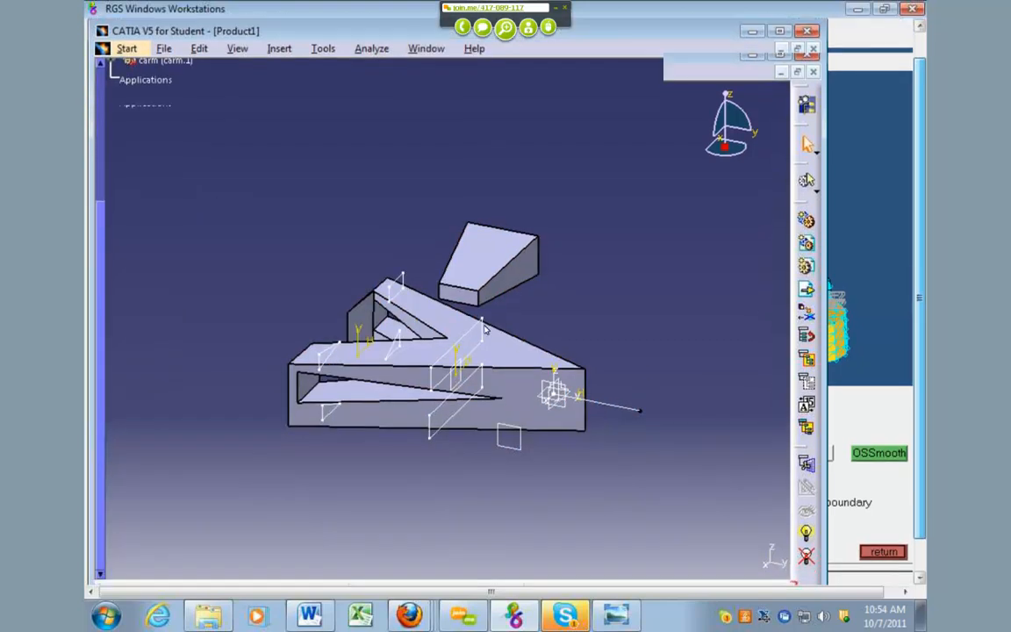
pyautogui.scroll(3, 166, 209)
pyautogui.doubleClick(162, 108)
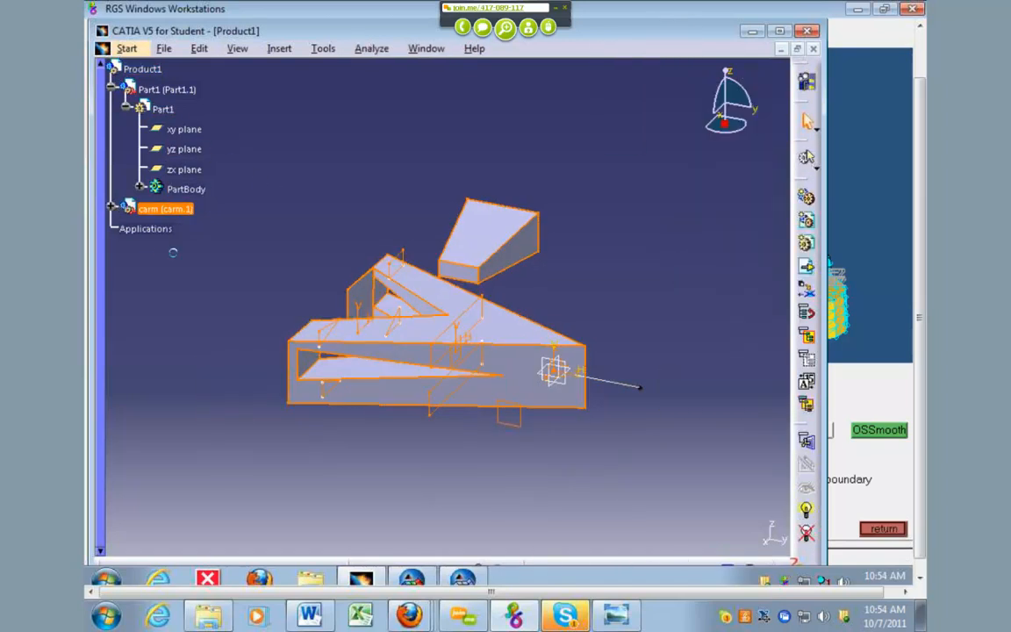
pyautogui.doubleClick(165, 209)
pyautogui.doubleClick(164, 228)
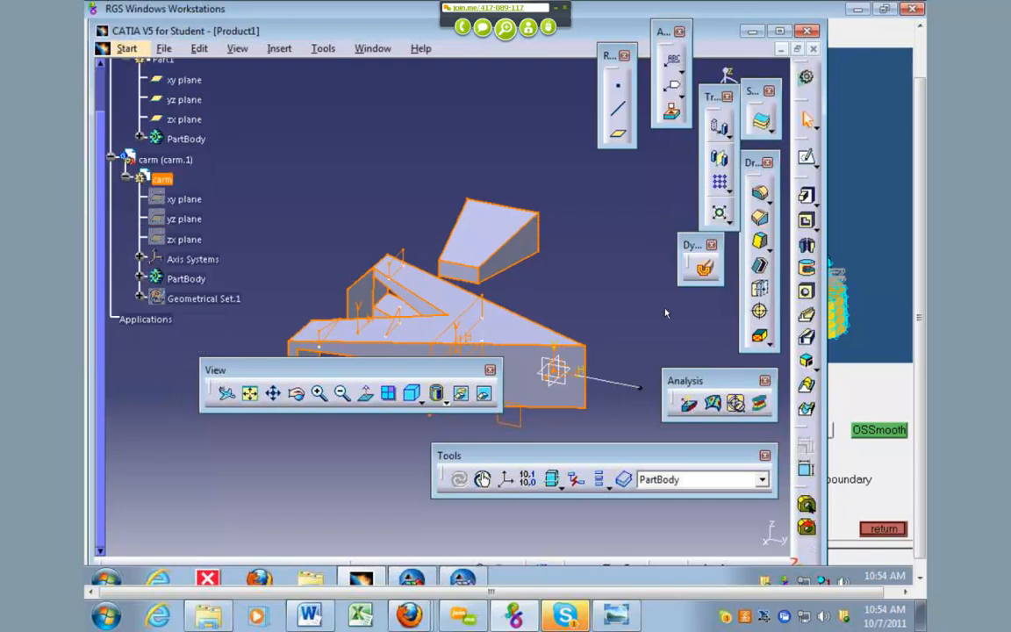
pyautogui.click(598, 277)
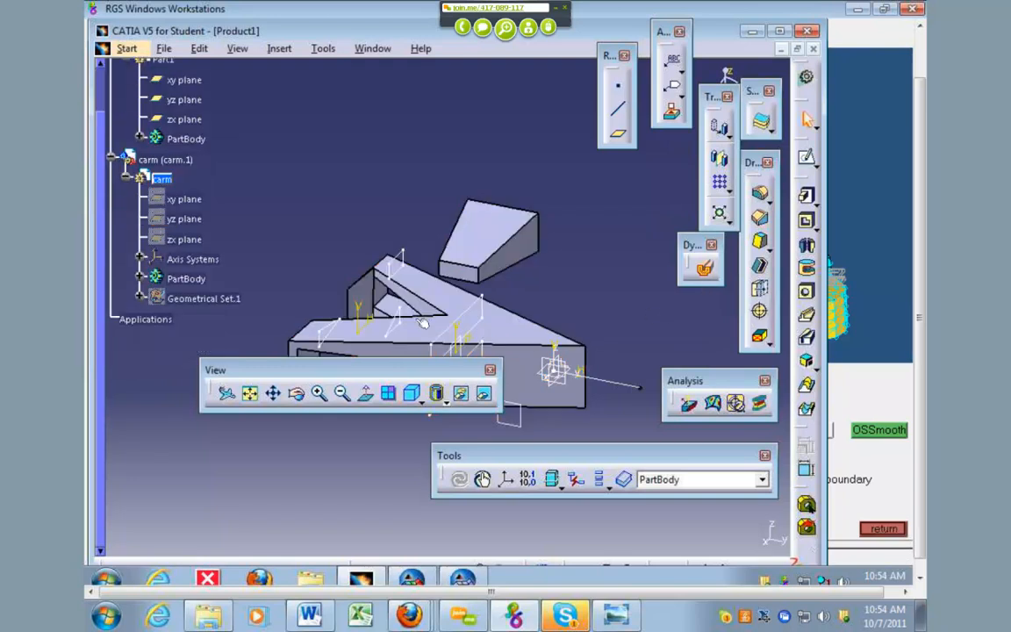
pyautogui.doubleClick(173, 279)
pyautogui.moveTo(922, 340); pyautogui.dragTo(920, 373)
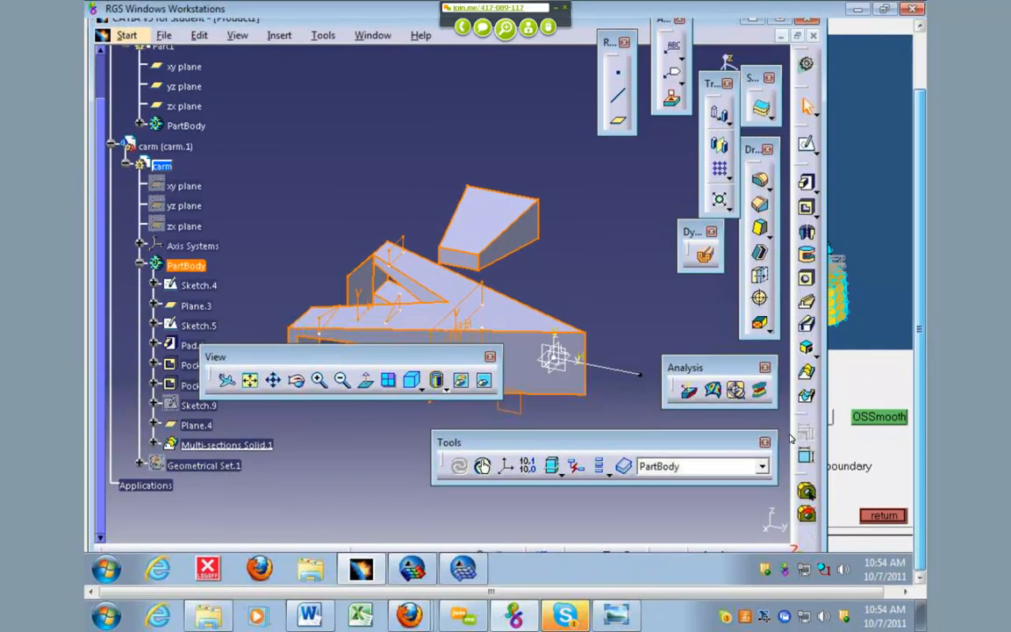
pyautogui.click(603, 400)
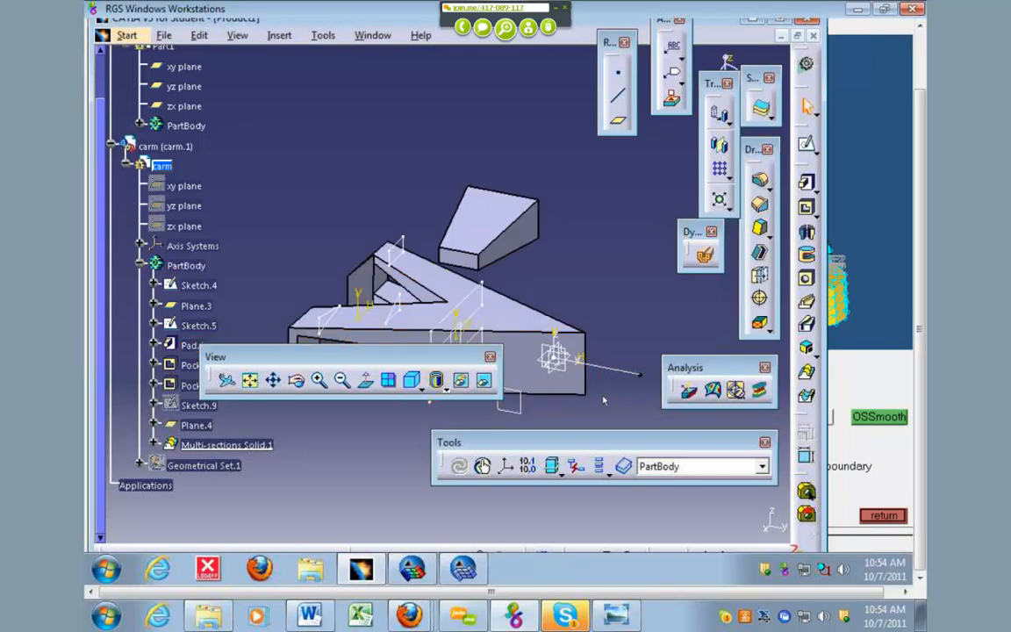
# Create a sketch on the yz plane in carm, project Part1's horizontal line into it and exit the sketch
pyautogui.click(566, 367)
pyautogui.click(807, 143)
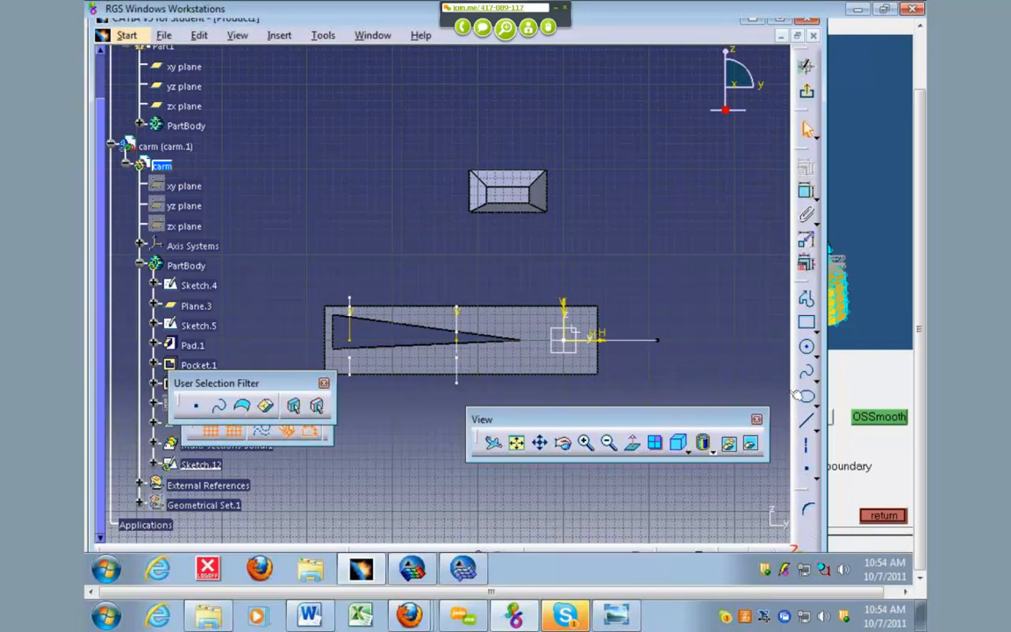
pyautogui.moveTo(800, 489); pyautogui.dragTo(762, 226)
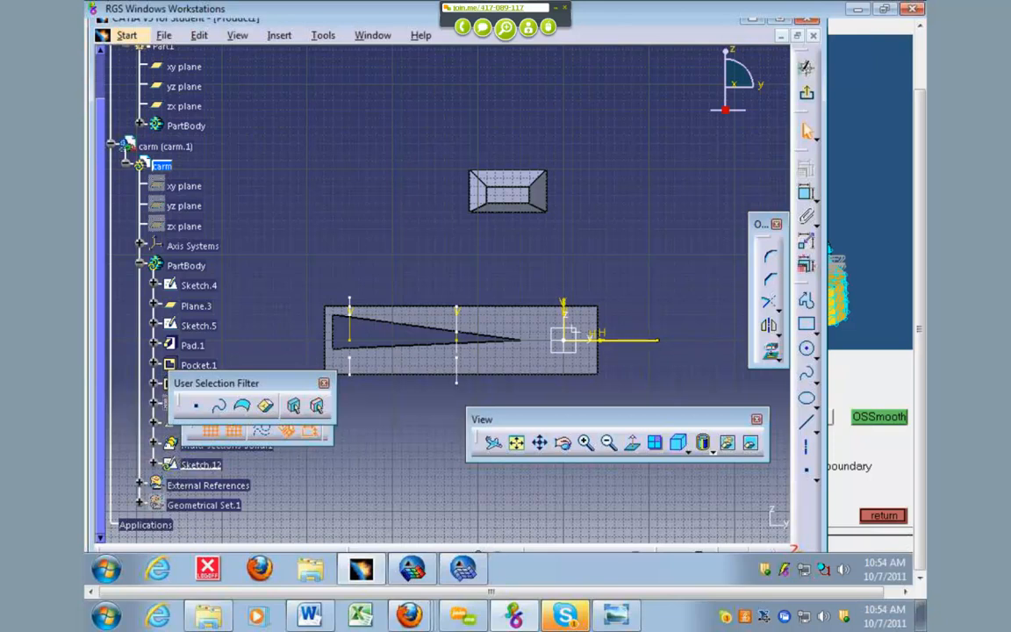
pyautogui.click(807, 95)
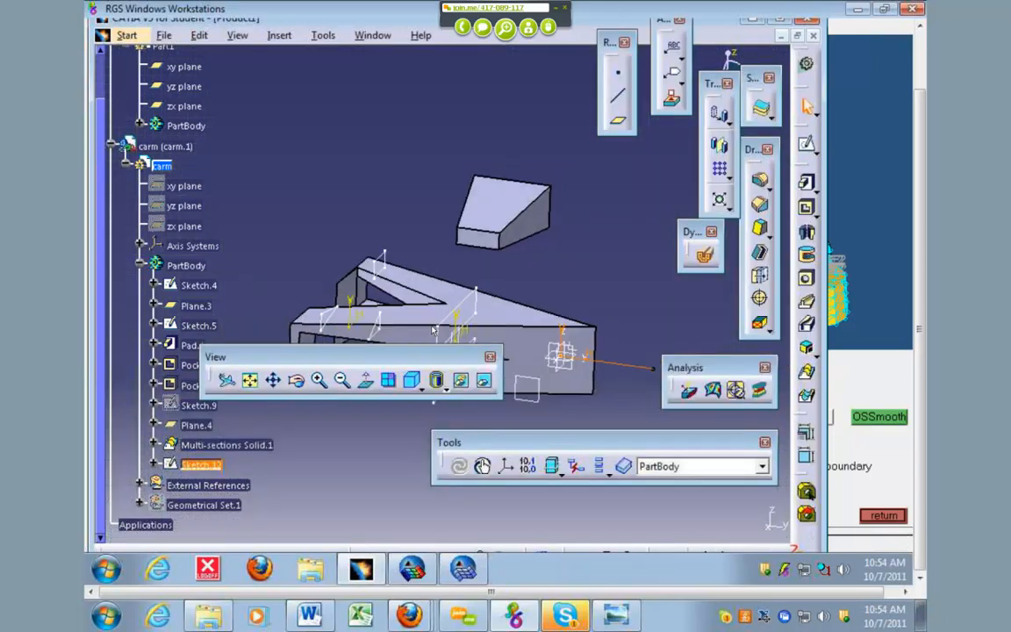
# Show carm's Geometrical Set.1 to compare the imported mesh with the solid body, and hide it again
pyautogui.moveTo(263, 357); pyautogui.dragTo(443, 463)
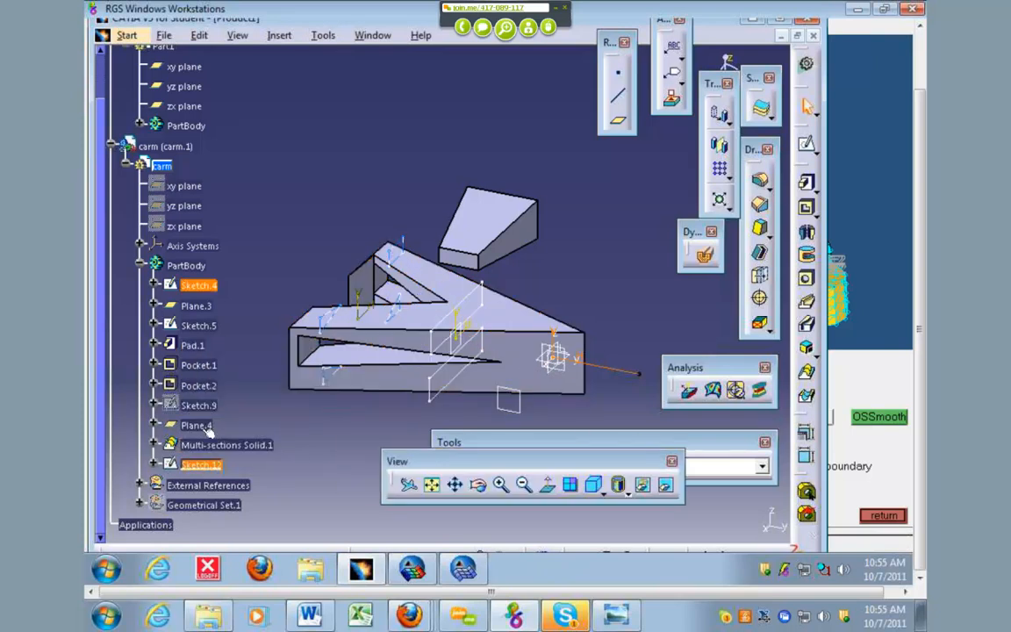
pyautogui.rightClick(197, 504)
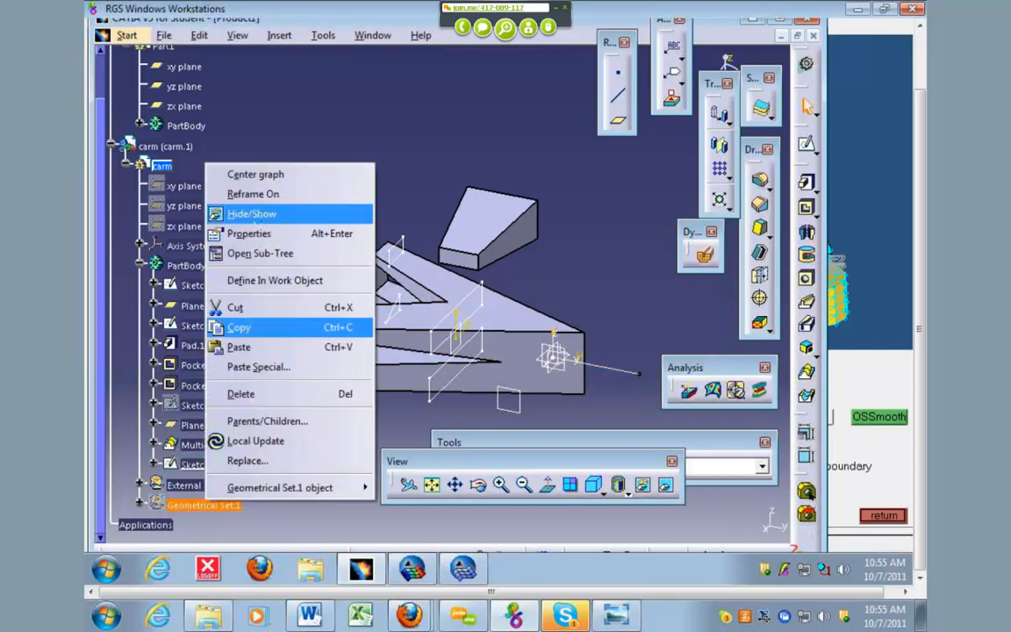
pyautogui.click(251, 213)
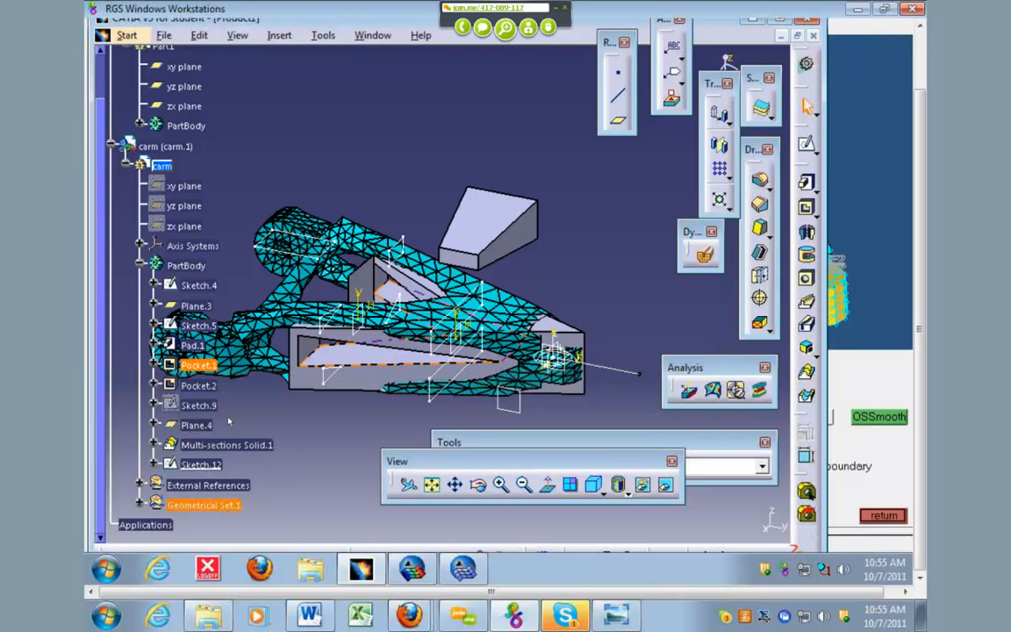
pyautogui.rightClick(207, 507)
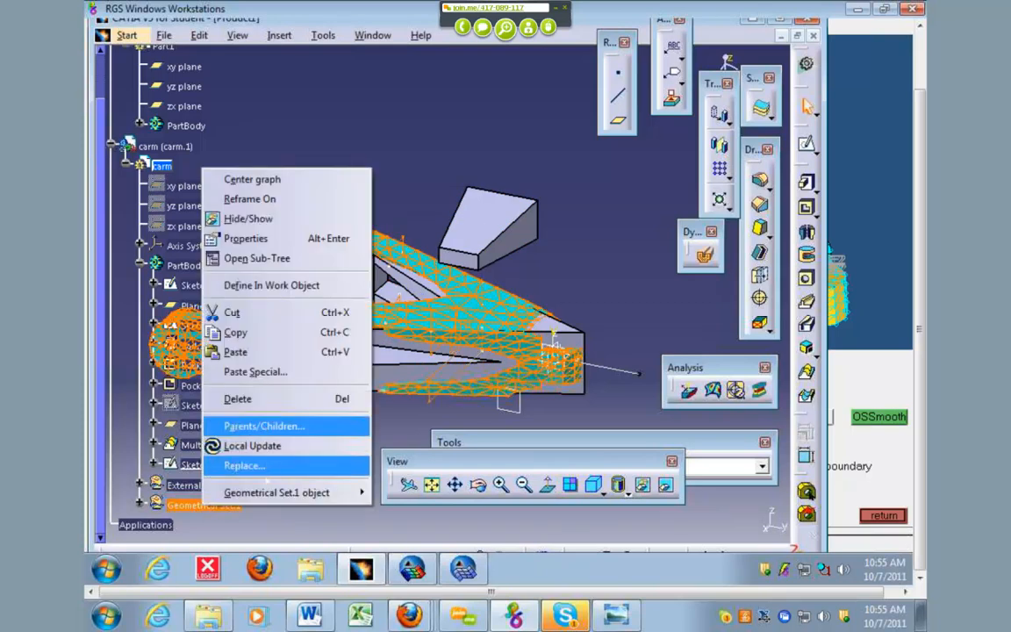
pyautogui.click(248, 218)
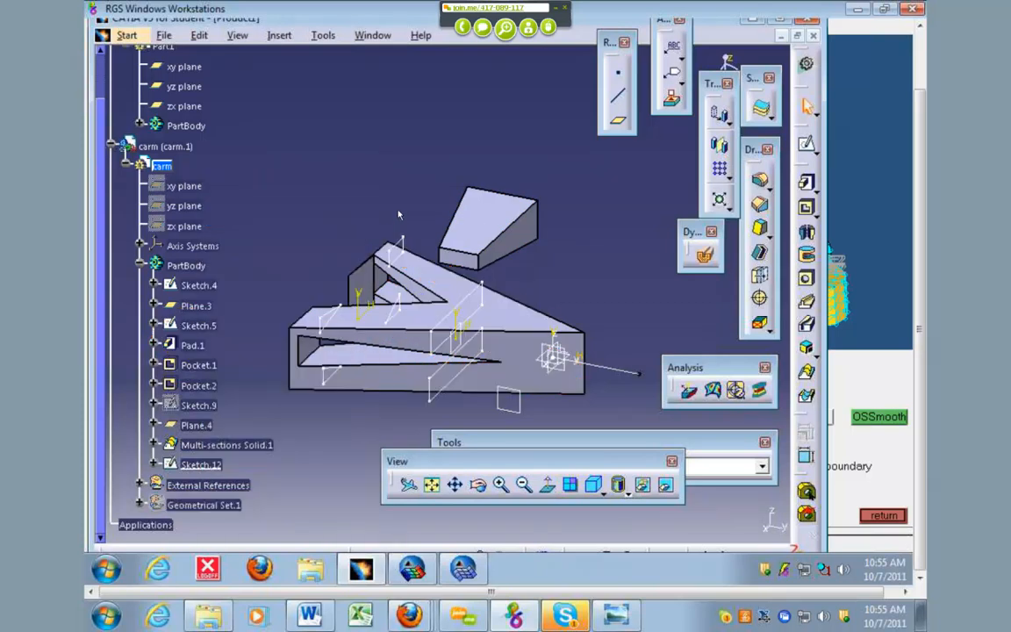